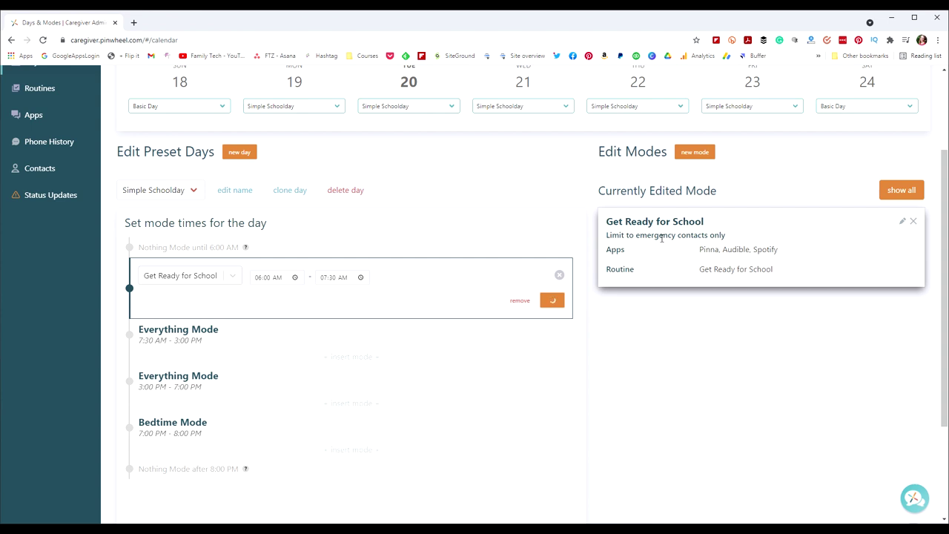
Step: Open the Get Ready for School mode for editing and review the routines that can be assigned to it
{"action": "left_click", "coordinate": [301, 294]}
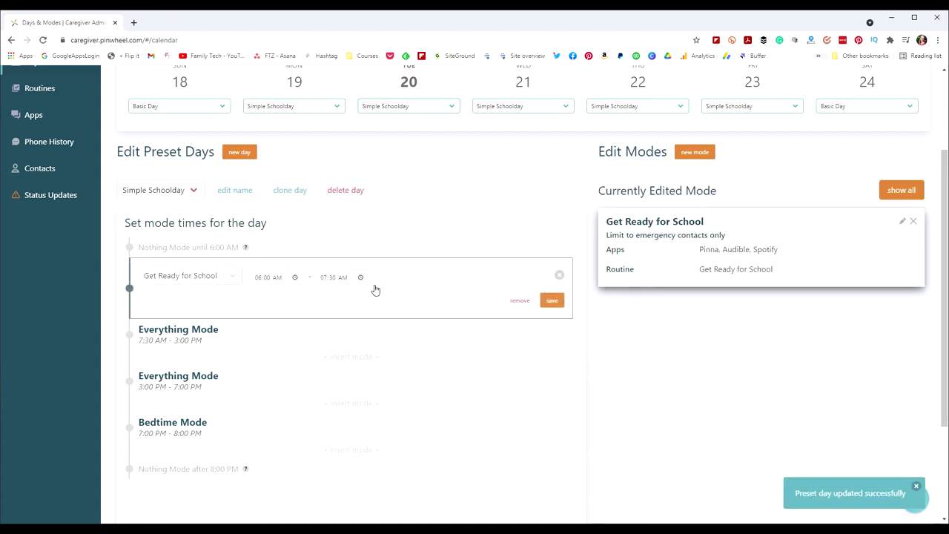
{"action": "left_click", "coordinate": [902, 221]}
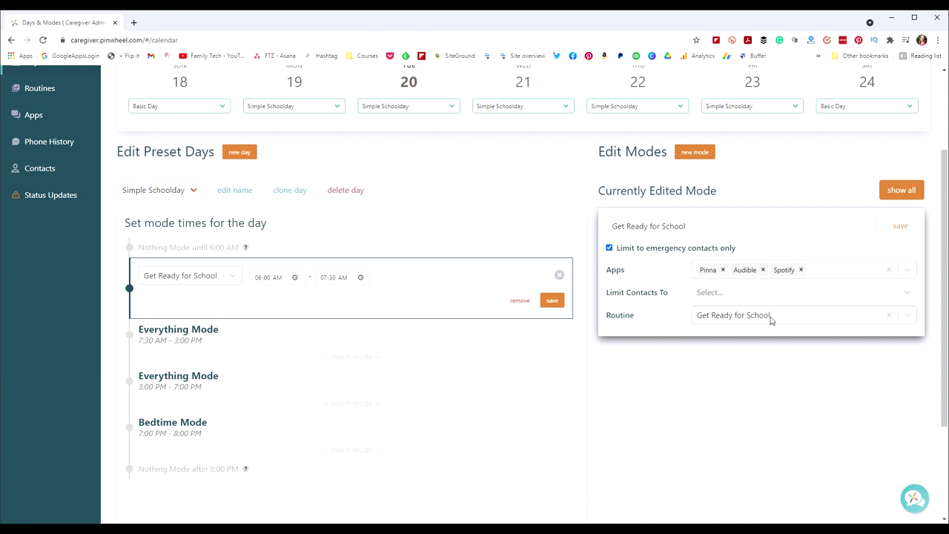
{"action": "left_click", "coordinate": [907, 316]}
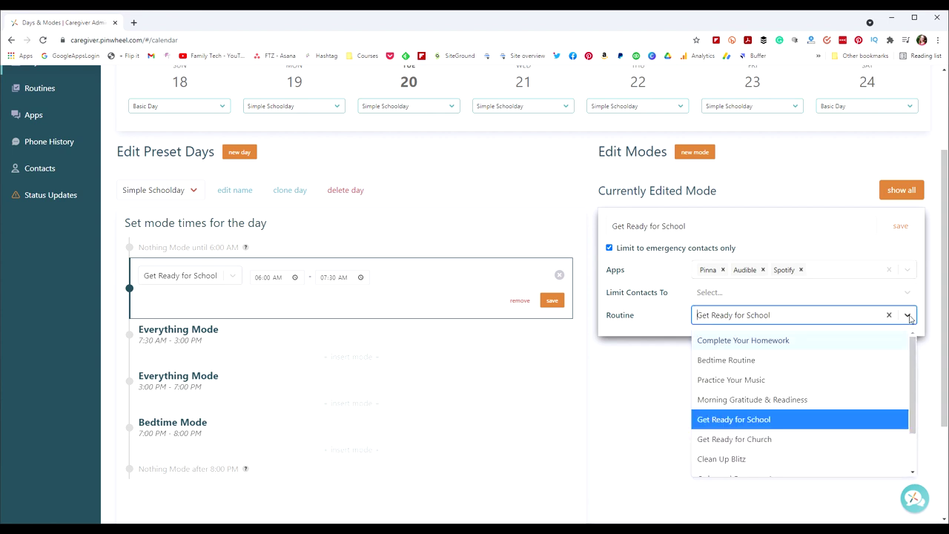
{"action": "left_click", "coordinate": [908, 317]}
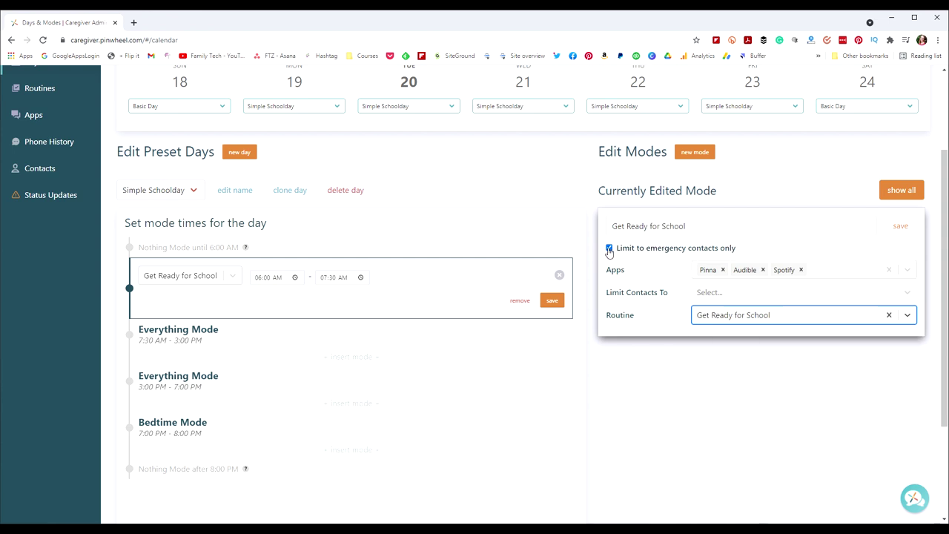
{"action": "left_click", "coordinate": [653, 226]}
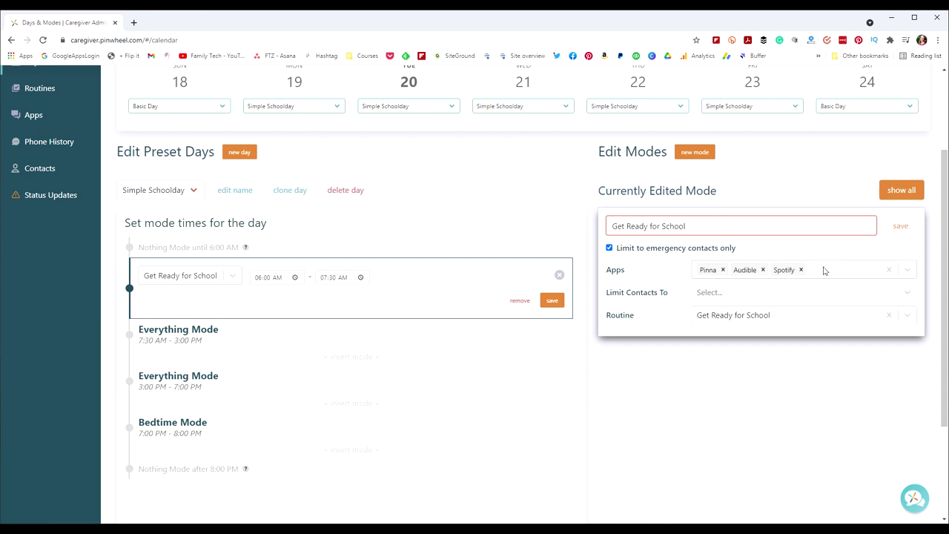
Step: Add Kindle, Story Dice and RoosterMoney to the apps allowed in the Get Ready for School mode and save it
{"action": "left_click", "coordinate": [907, 270]}
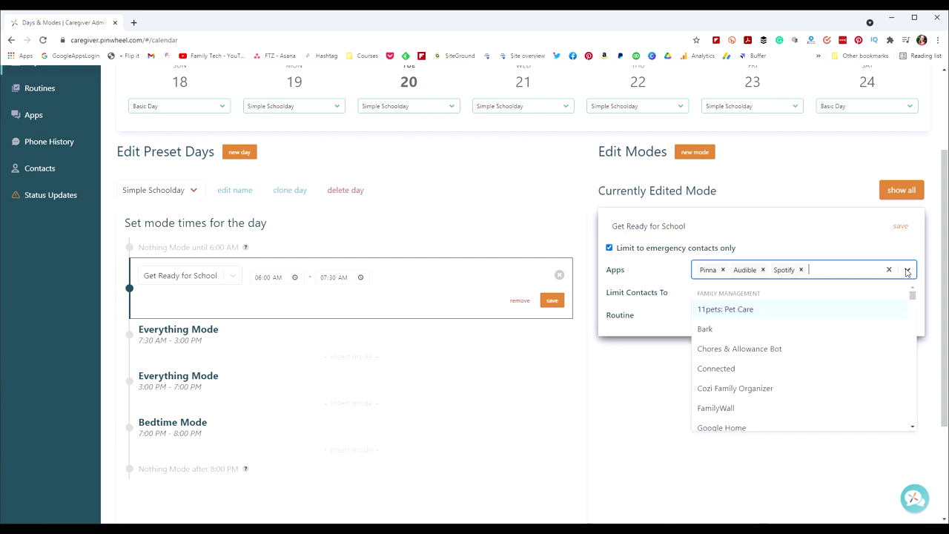
{"action": "scroll", "coordinate": [752, 369], "scroll_direction": "down", "scroll_amount": 5}
{"action": "left_click", "coordinate": [714, 348]}
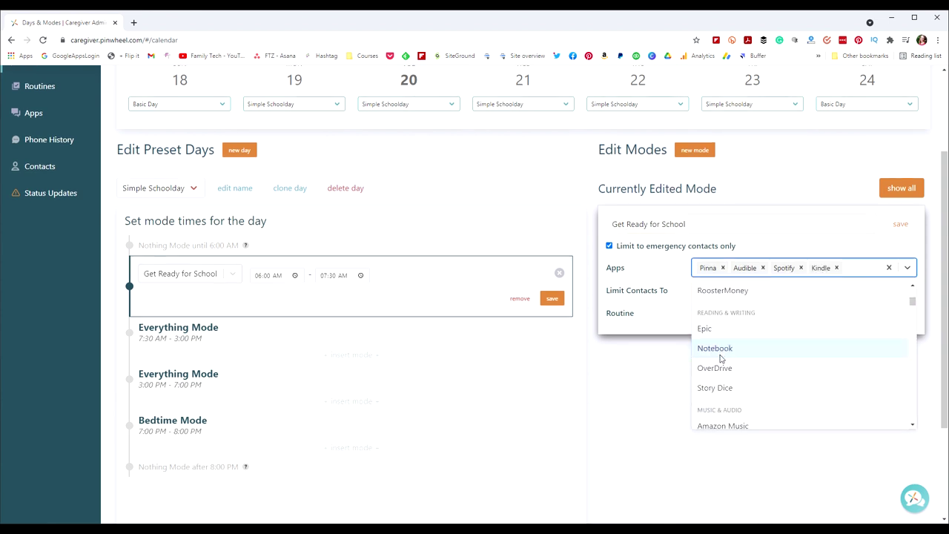
{"action": "left_click", "coordinate": [720, 389]}
{"action": "left_click", "coordinate": [733, 305]}
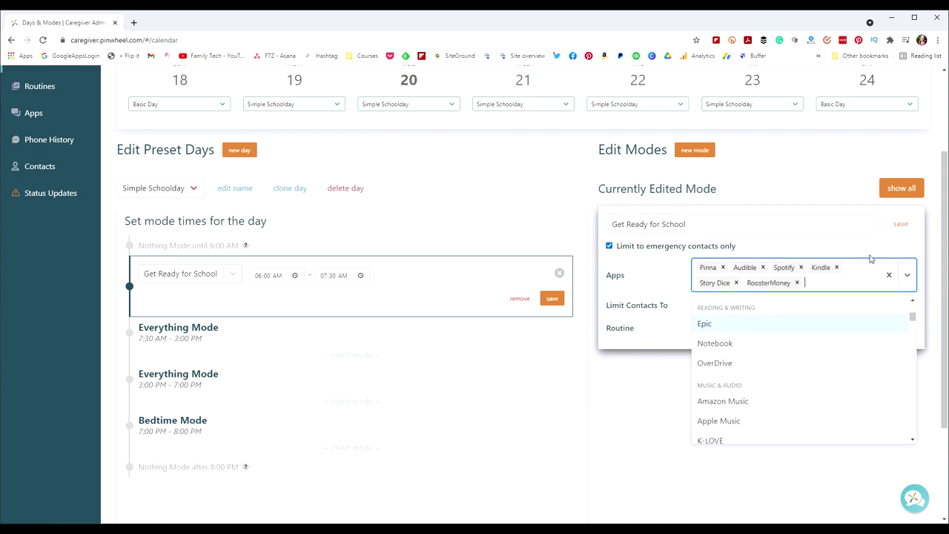
{"action": "left_click", "coordinate": [894, 244]}
{"action": "left_click", "coordinate": [902, 225]}
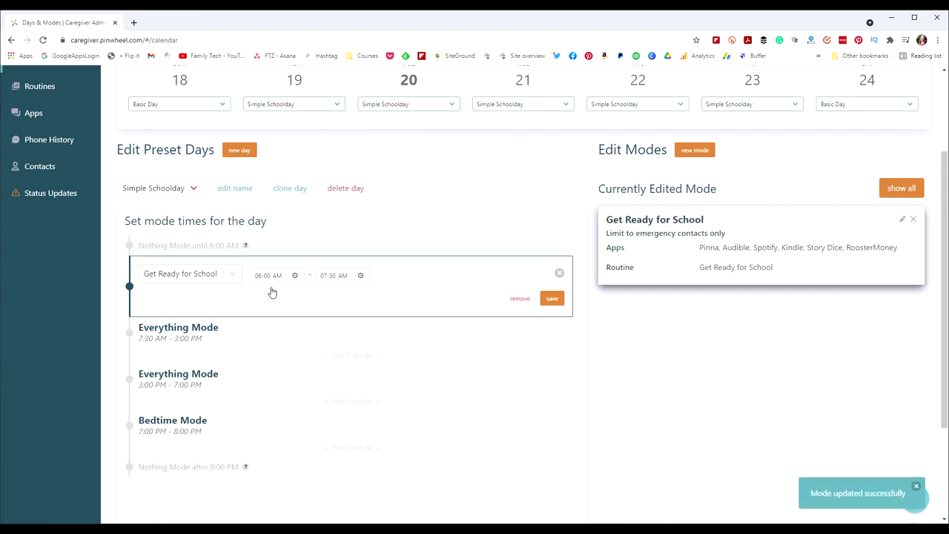
Step: View the Everything Mode block from 7:30 AM to 3:00 PM and the list of available preset days
{"action": "left_click", "coordinate": [238, 335]}
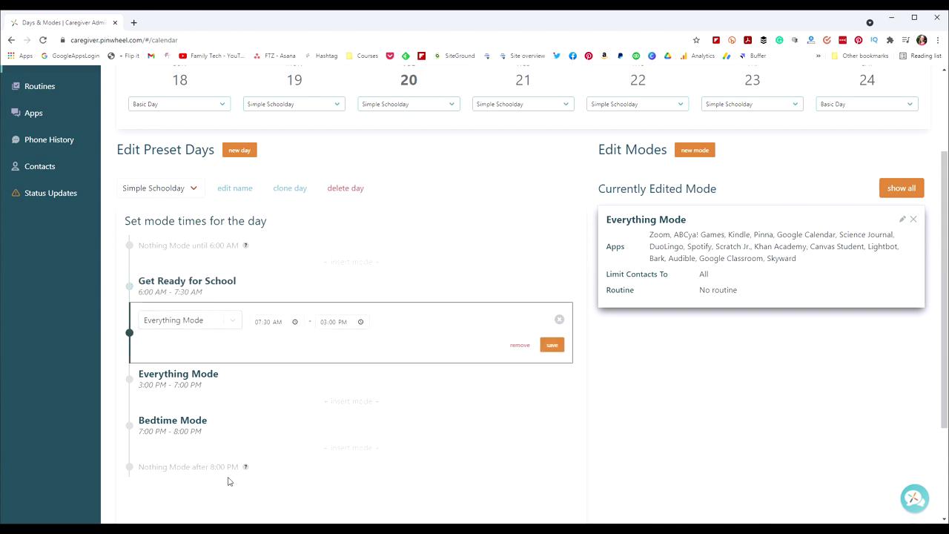
{"action": "left_click", "coordinate": [193, 189]}
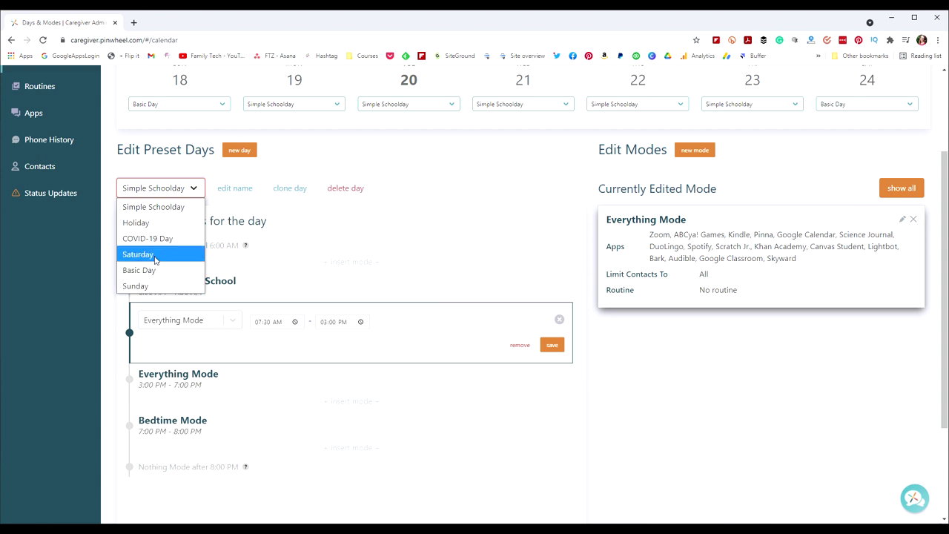
{"action": "left_click", "coordinate": [259, 184]}
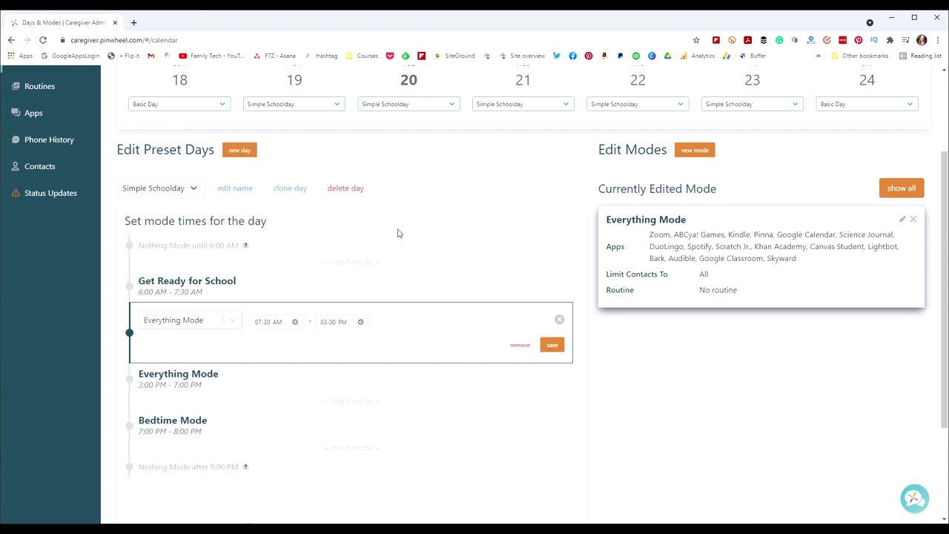
Step: Go to the child's routines and view the Clean Up Blitz tasks, including the blank entry for adding a task
{"action": "scroll", "coordinate": [47, 215], "scroll_direction": "up", "scroll_amount": 2}
{"action": "left_click", "coordinate": [47, 215]}
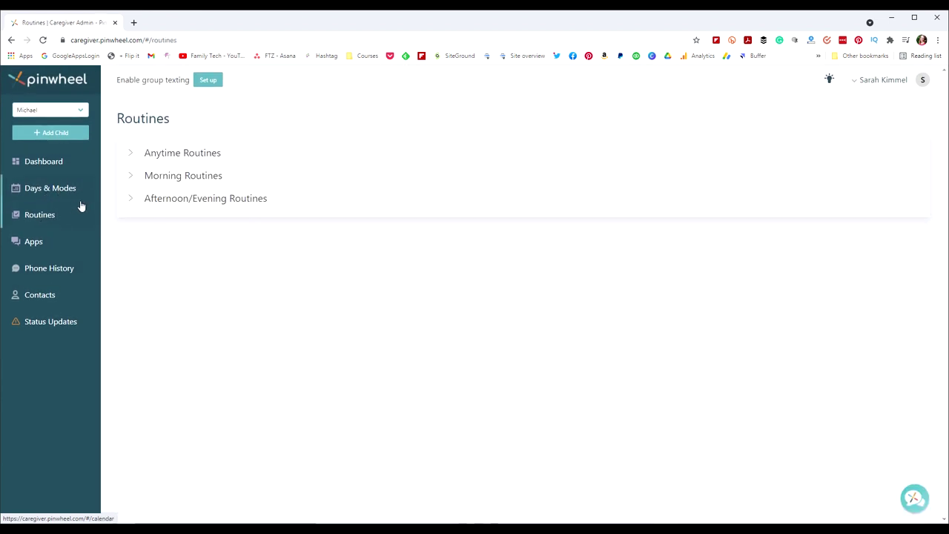
{"action": "left_click", "coordinate": [131, 155]}
{"action": "left_click", "coordinate": [169, 172]}
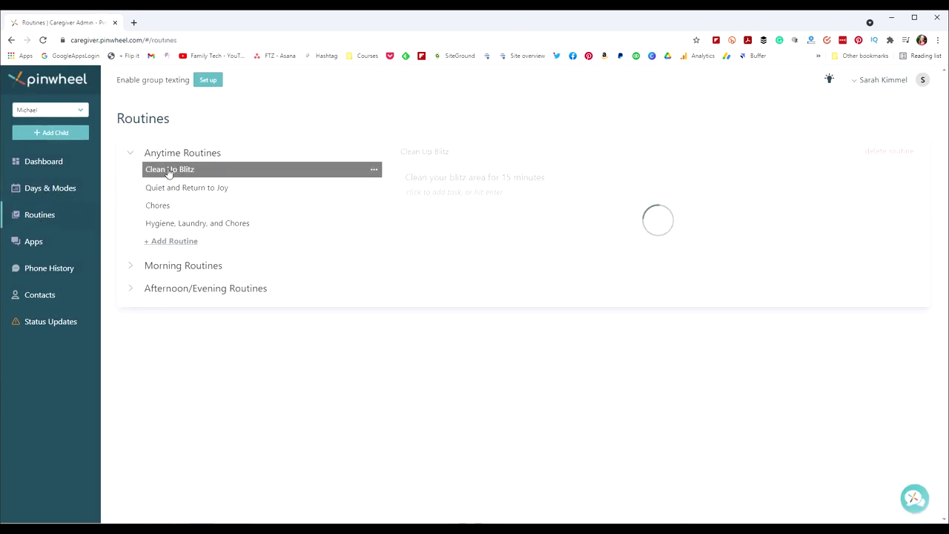
{"action": "left_click", "coordinate": [473, 193]}
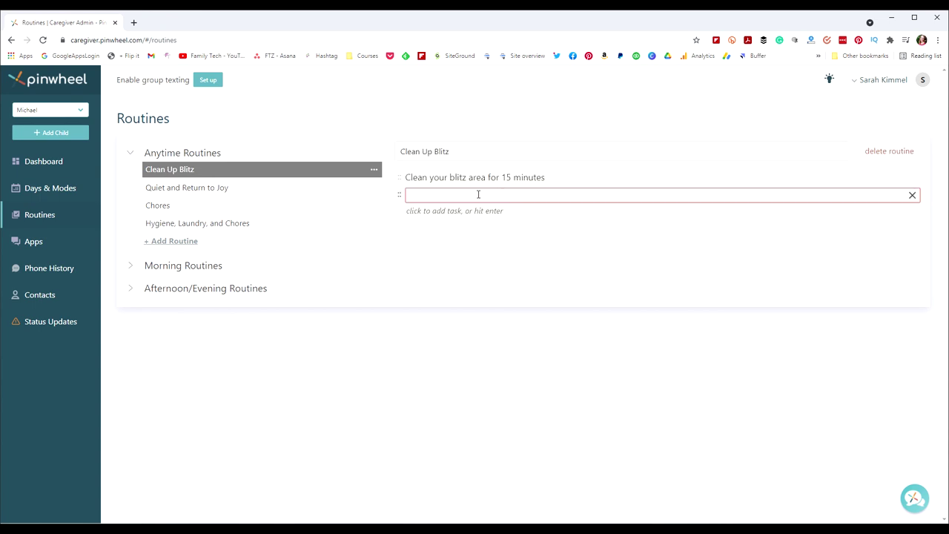
{"action": "left_click", "coordinate": [129, 156]}
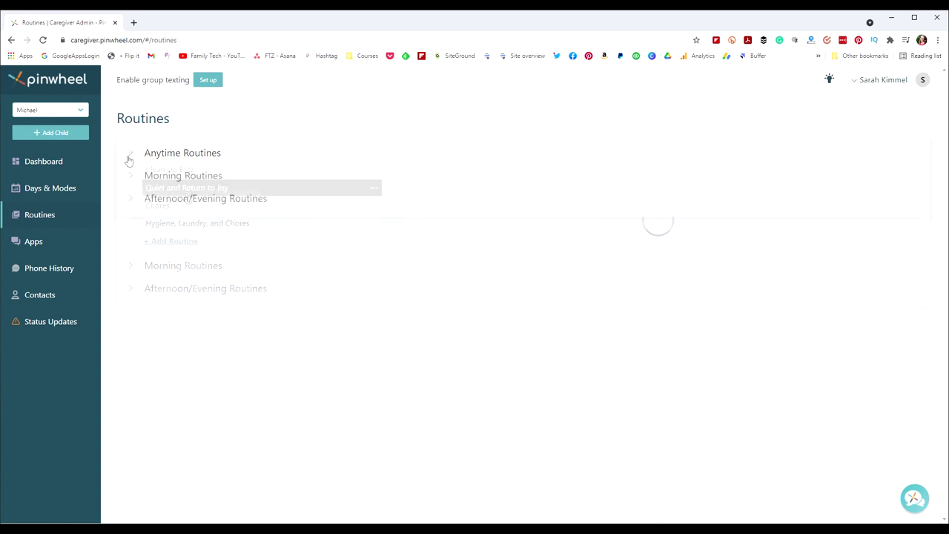
Step: Look through the anytime, morning and afternoon/evening routine groups and view the tasks in Bedtime Routine
{"action": "left_click", "coordinate": [131, 153]}
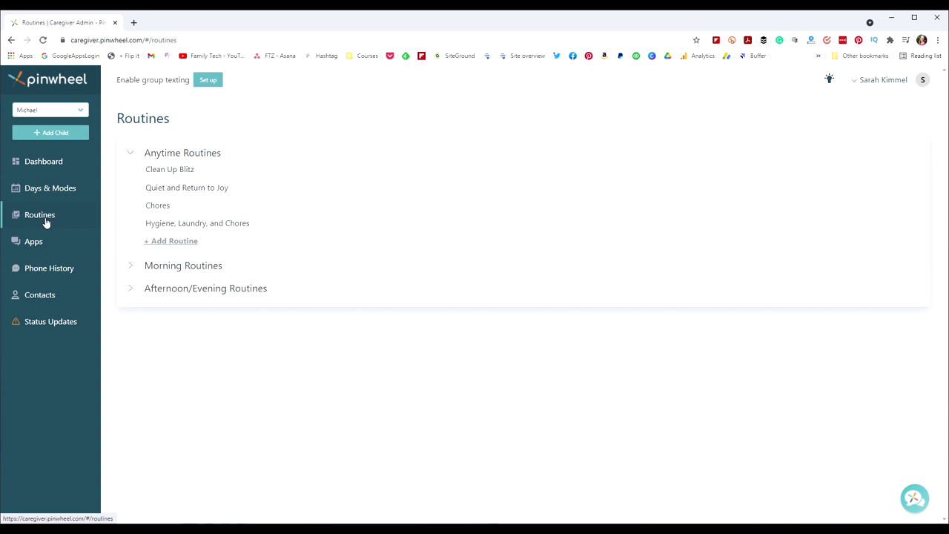
{"action": "left_click", "coordinate": [166, 241]}
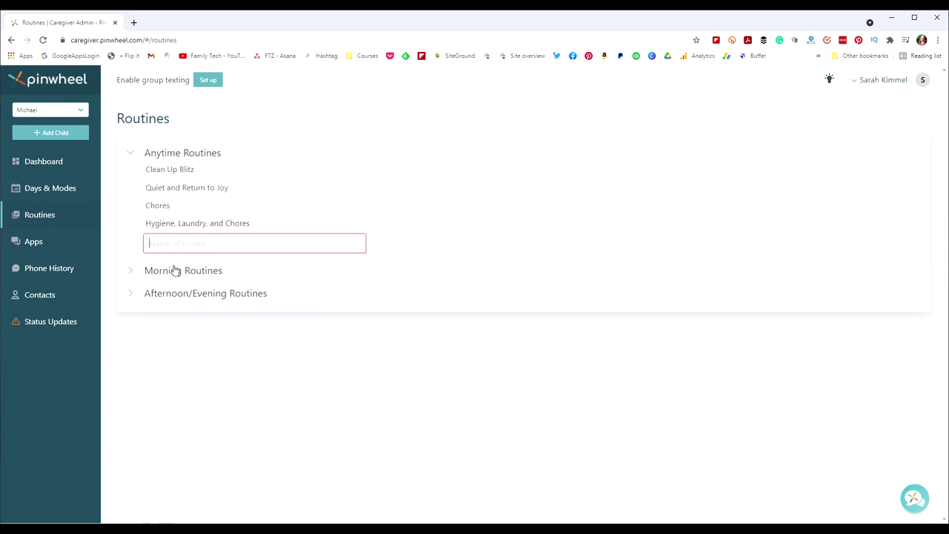
{"action": "left_click", "coordinate": [130, 272]}
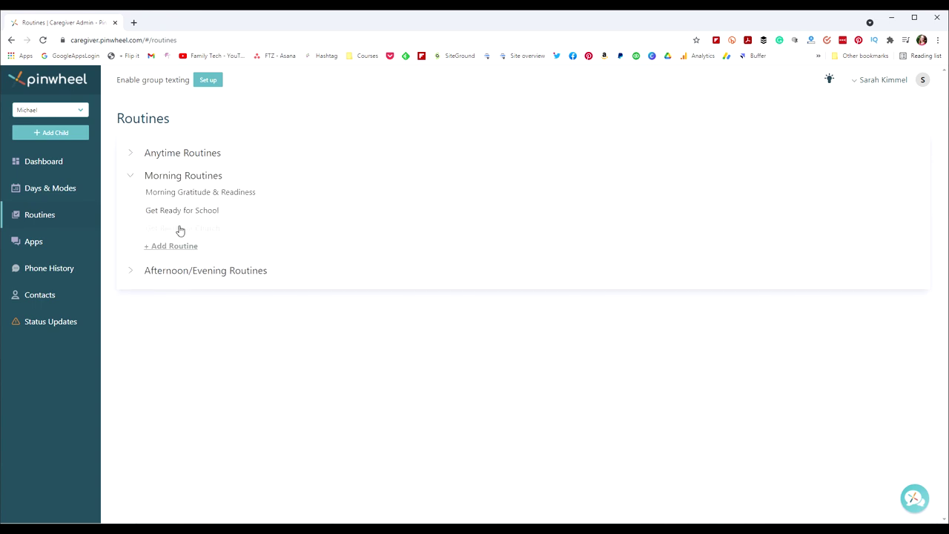
{"action": "left_click", "coordinate": [131, 273]}
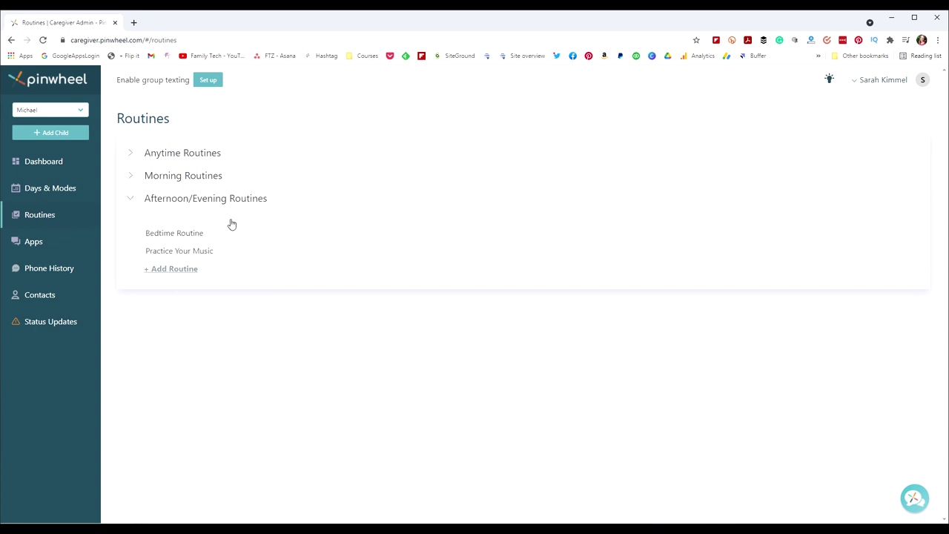
{"action": "left_click", "coordinate": [195, 236]}
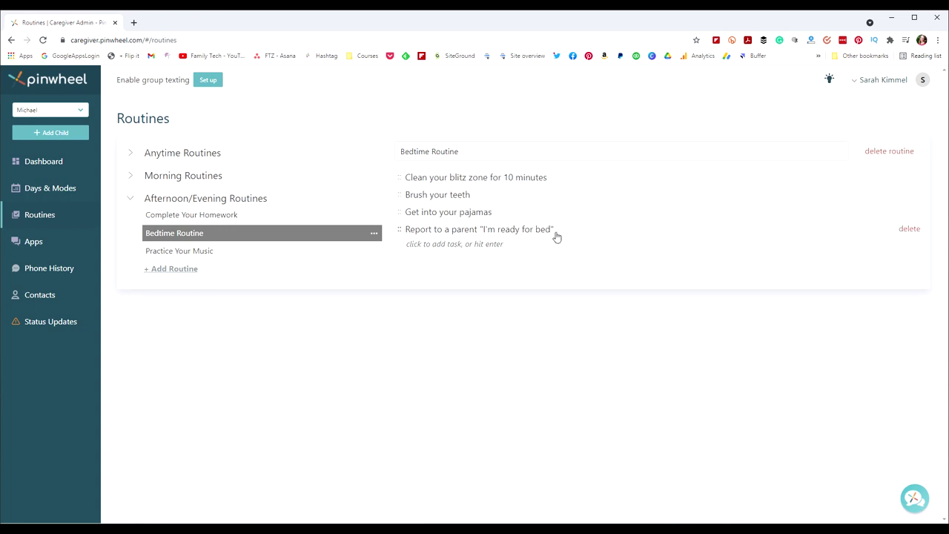
Step: Open the app catalogue and examine the Family Management apps, their advisory labels and which ones are enabled
{"action": "left_click", "coordinate": [63, 238]}
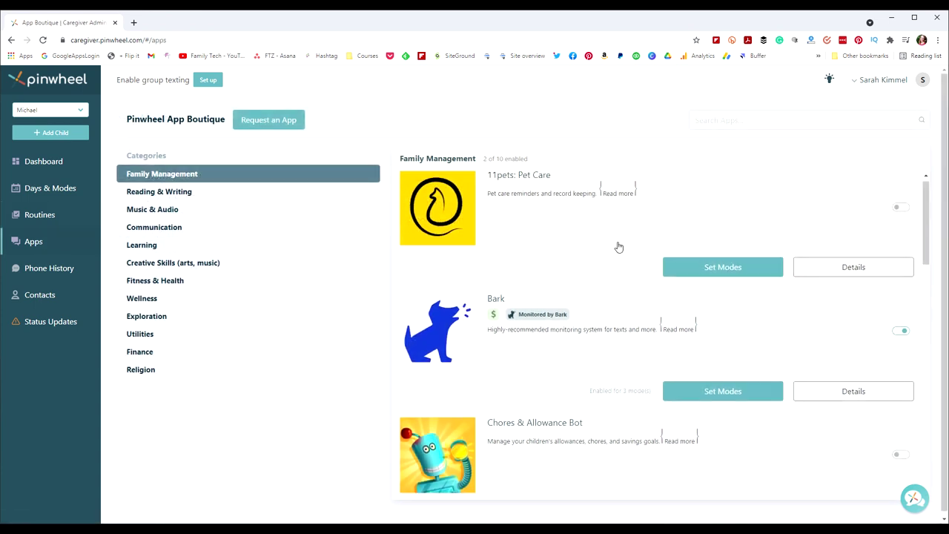
{"action": "scroll", "coordinate": [618, 248], "scroll_direction": "down", "scroll_amount": 2}
{"action": "scroll", "coordinate": [627, 264], "scroll_direction": "down", "scroll_amount": 3}
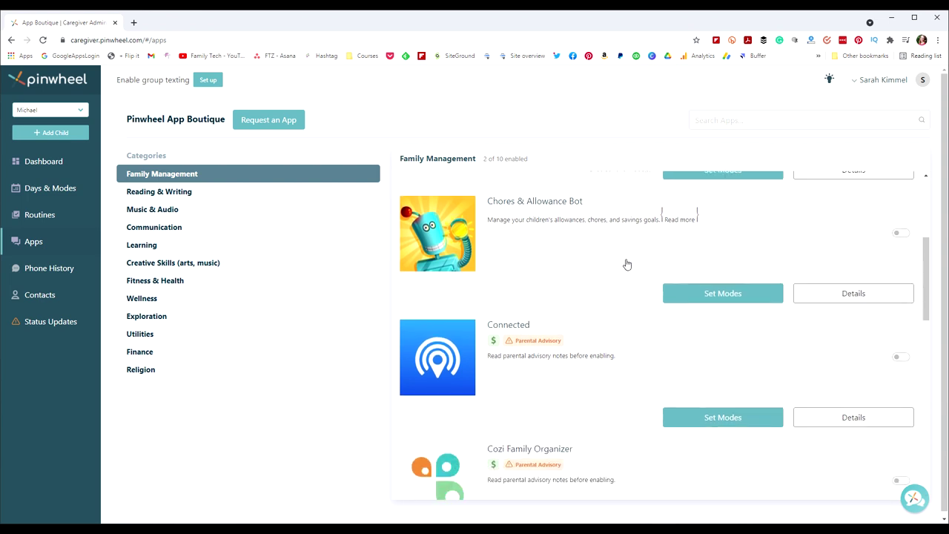
{"action": "scroll", "coordinate": [627, 264], "scroll_direction": "down", "scroll_amount": 2}
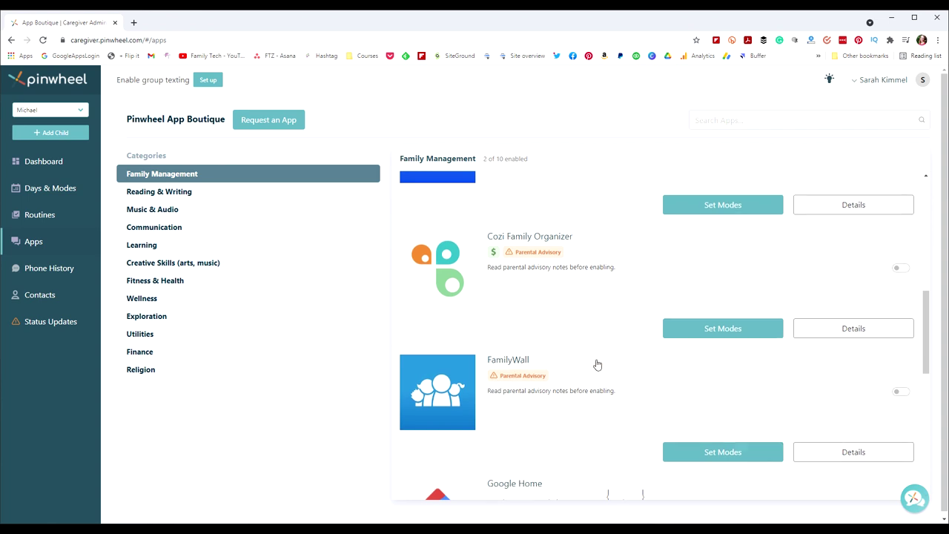
{"action": "scroll", "coordinate": [597, 364], "scroll_direction": "up", "scroll_amount": 3}
{"action": "scroll", "coordinate": [598, 364], "scroll_direction": "down", "scroll_amount": 5}
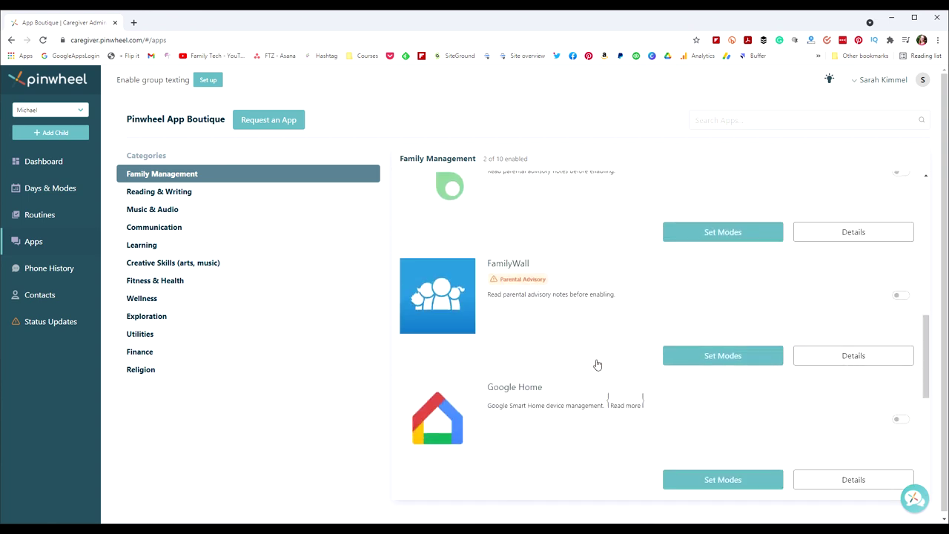
{"action": "scroll", "coordinate": [597, 364], "scroll_direction": "down", "scroll_amount": 4}
{"action": "scroll", "coordinate": [597, 364], "scroll_direction": "up", "scroll_amount": 3}
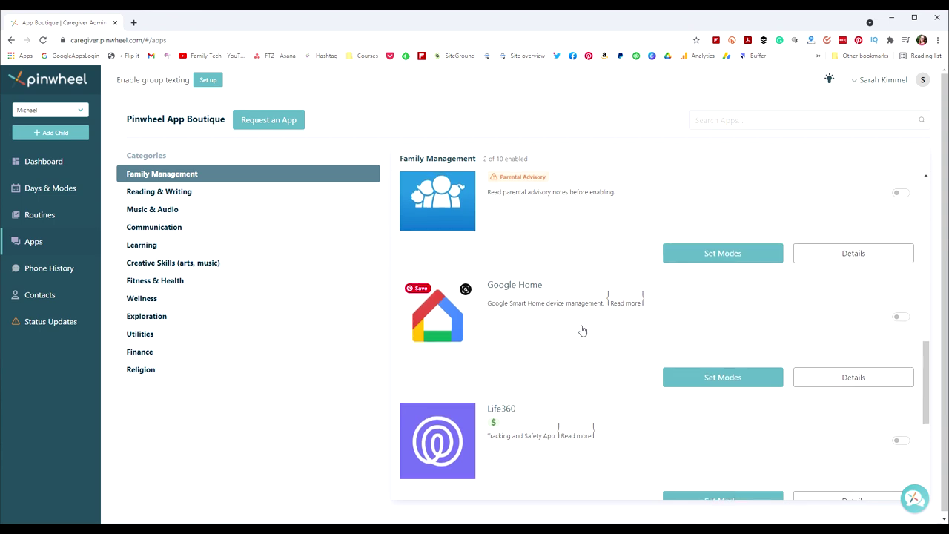
{"action": "scroll", "coordinate": [582, 330], "scroll_direction": "down", "scroll_amount": 4}
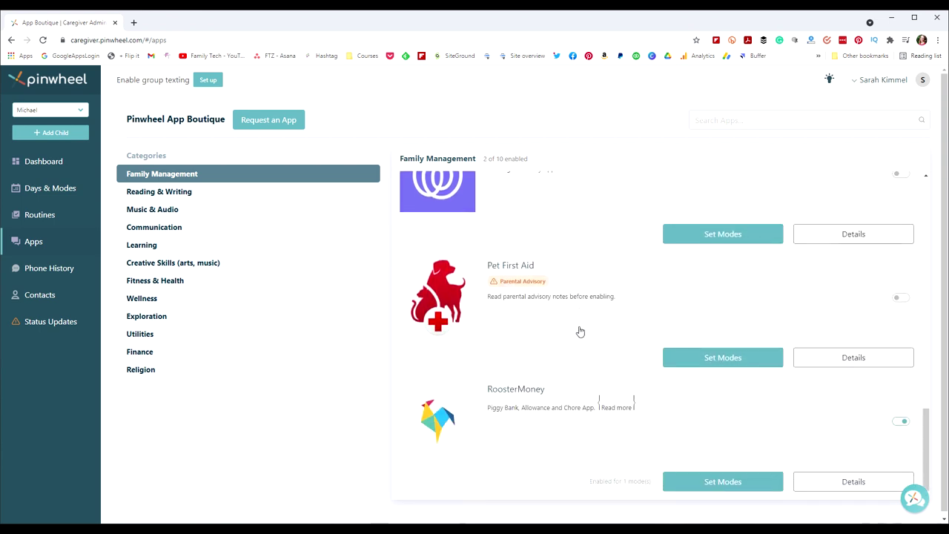
Step: Examine the apps offered in the Reading & Writing and Music & Audio categories and which ones are enabled
{"action": "left_click", "coordinate": [182, 191]}
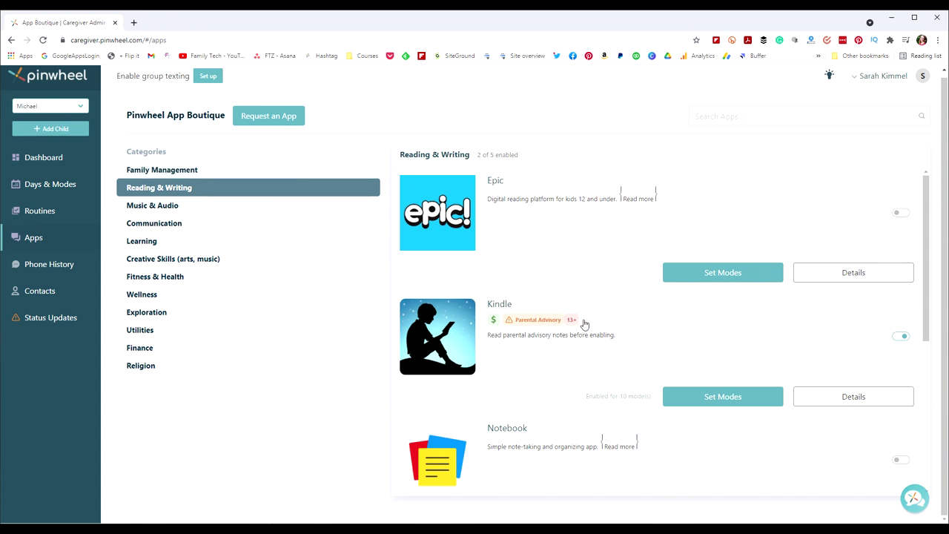
{"action": "scroll", "coordinate": [436, 289], "scroll_direction": "down", "scroll_amount": 4}
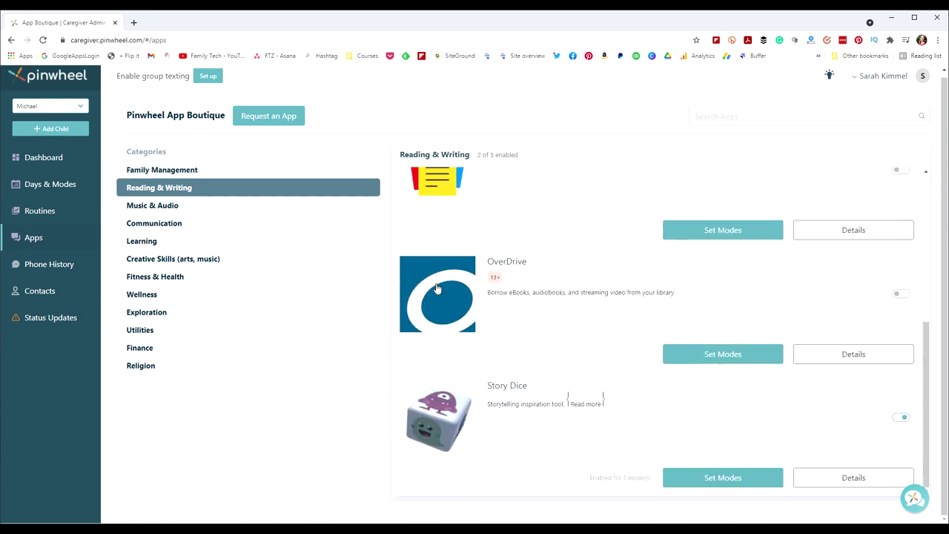
{"action": "left_click", "coordinate": [274, 206]}
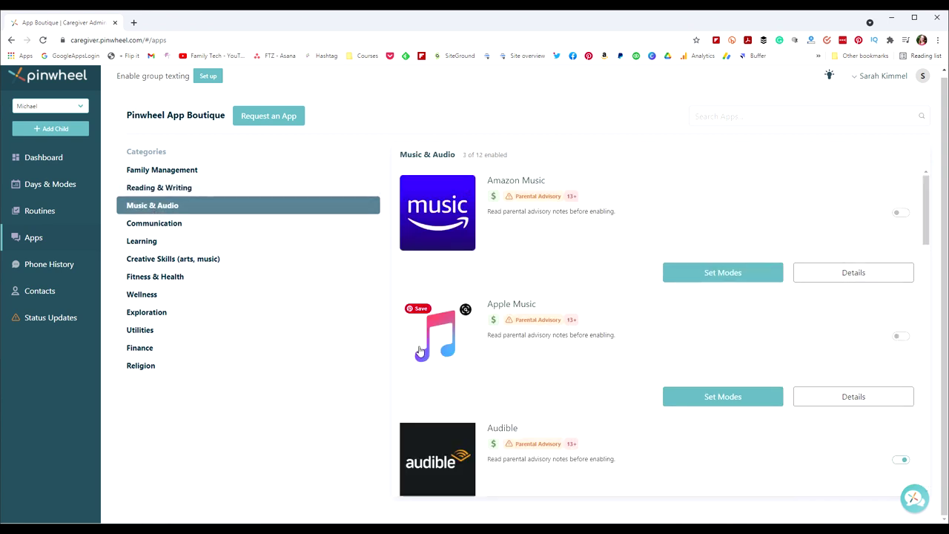
{"action": "scroll", "coordinate": [552, 228], "scroll_direction": "down", "scroll_amount": 1}
{"action": "scroll", "coordinate": [552, 228], "scroll_direction": "down", "scroll_amount": 3}
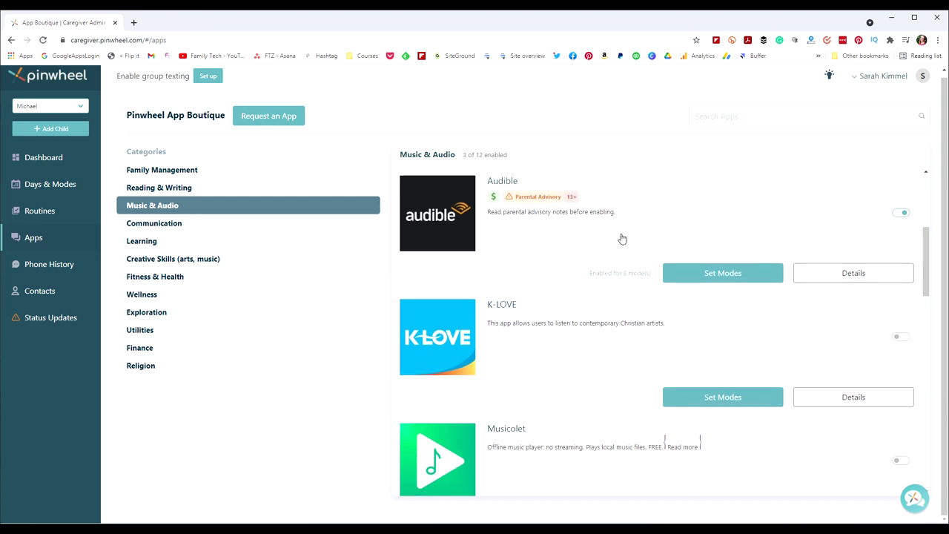
{"action": "scroll", "coordinate": [560, 236], "scroll_direction": "down", "scroll_amount": 3}
{"action": "scroll", "coordinate": [562, 238], "scroll_direction": "down", "scroll_amount": 3}
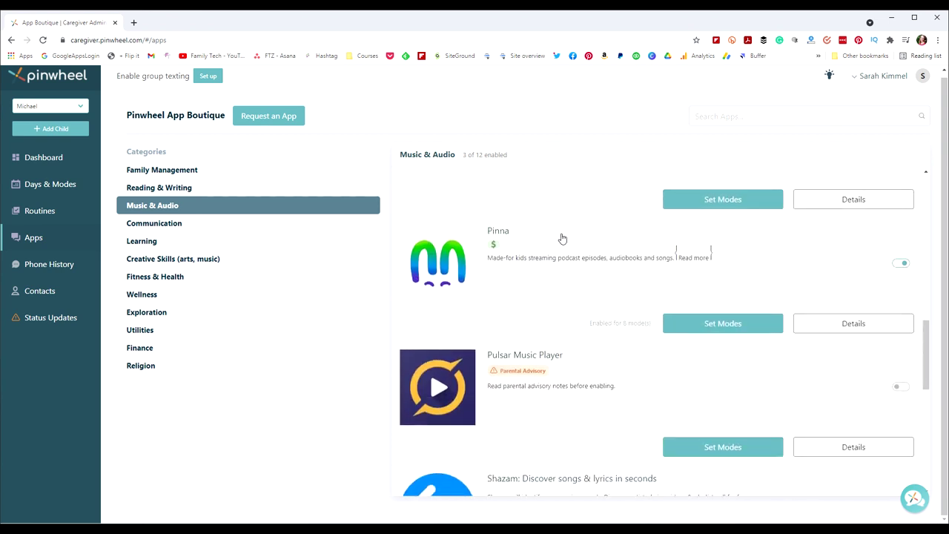
{"action": "scroll", "coordinate": [562, 238], "scroll_direction": "down", "scroll_amount": 2}
{"action": "scroll", "coordinate": [562, 238], "scroll_direction": "down", "scroll_amount": 1}
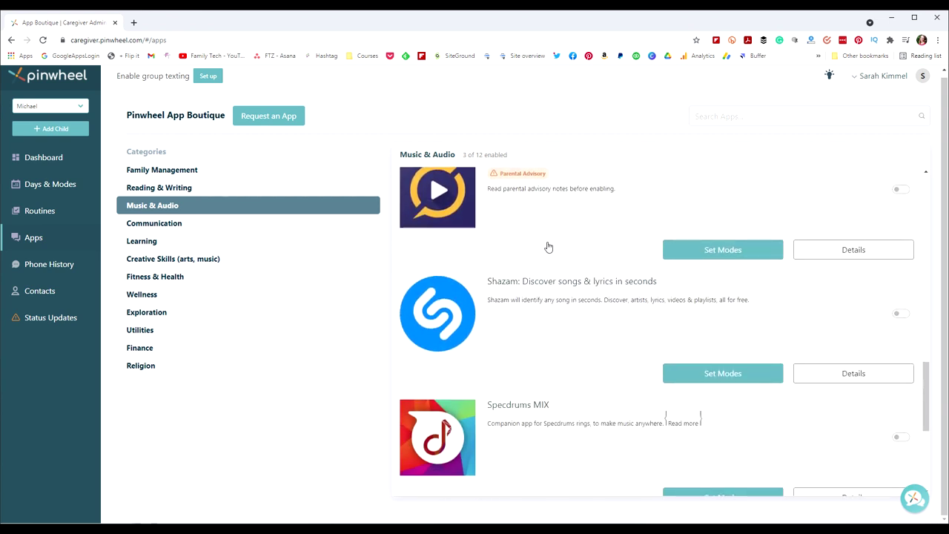
{"action": "scroll", "coordinate": [549, 247], "scroll_direction": "down", "scroll_amount": 3}
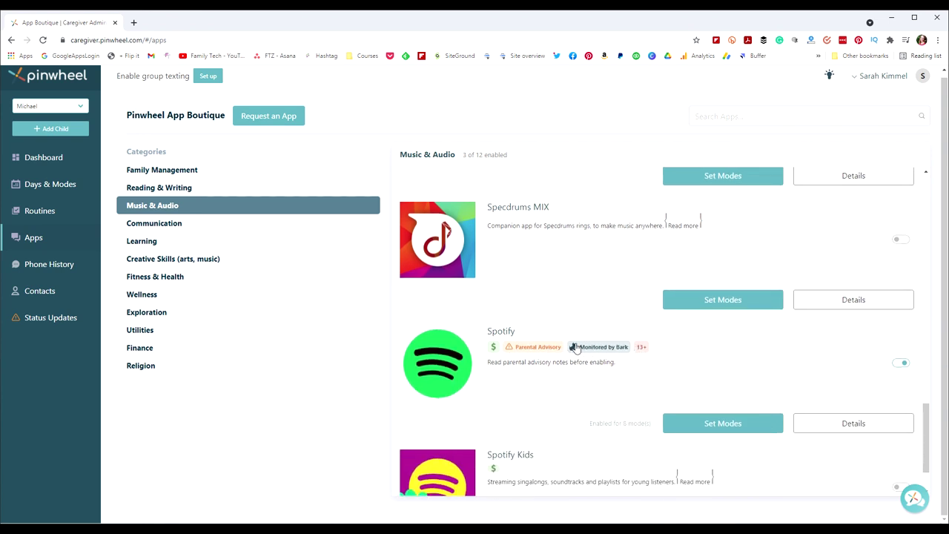
{"action": "scroll", "coordinate": [590, 356], "scroll_direction": "down", "scroll_amount": 1}
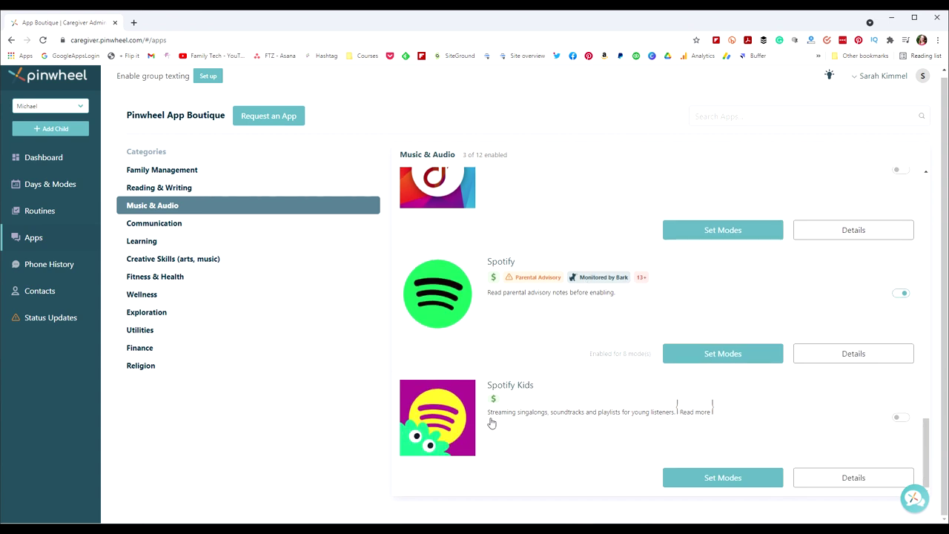
Step: Examine the apps in the Communication category, their advisory and monitoring labels, and which ones are enabled
{"action": "left_click", "coordinate": [172, 223]}
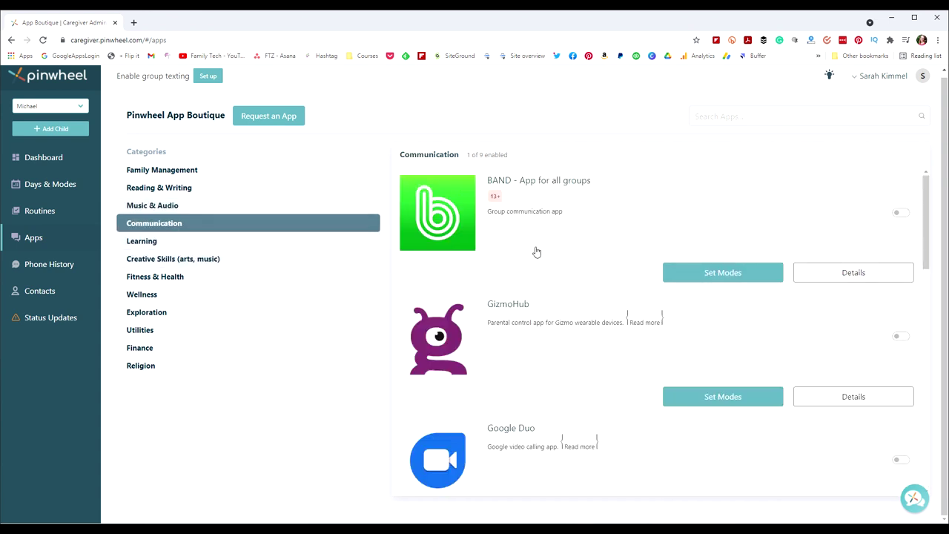
{"action": "scroll", "coordinate": [534, 253], "scroll_direction": "down", "scroll_amount": 2}
{"action": "scroll", "coordinate": [528, 292], "scroll_direction": "up", "scroll_amount": 2}
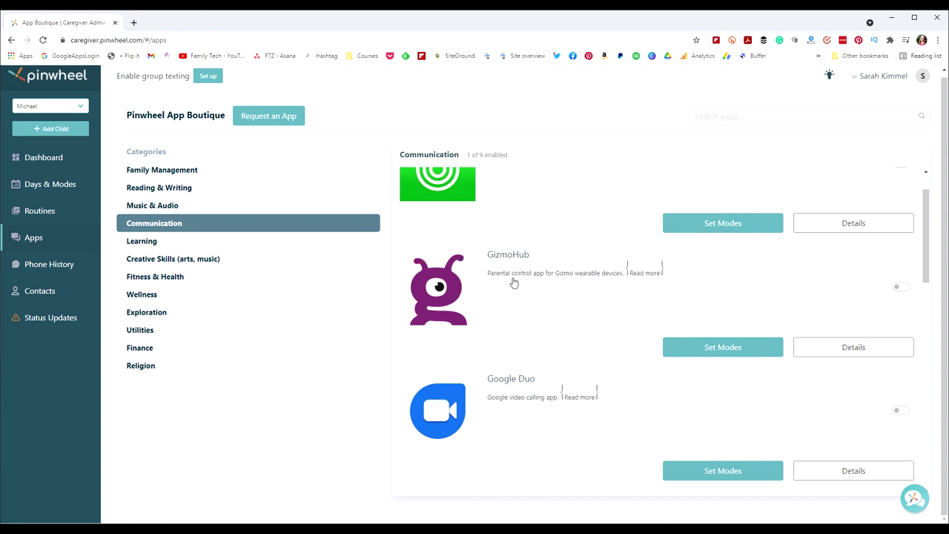
{"action": "scroll", "coordinate": [568, 322], "scroll_direction": "down", "scroll_amount": 3}
{"action": "scroll", "coordinate": [571, 325], "scroll_direction": "down", "scroll_amount": 3}
{"action": "scroll", "coordinate": [614, 258], "scroll_direction": "down", "scroll_amount": 5}
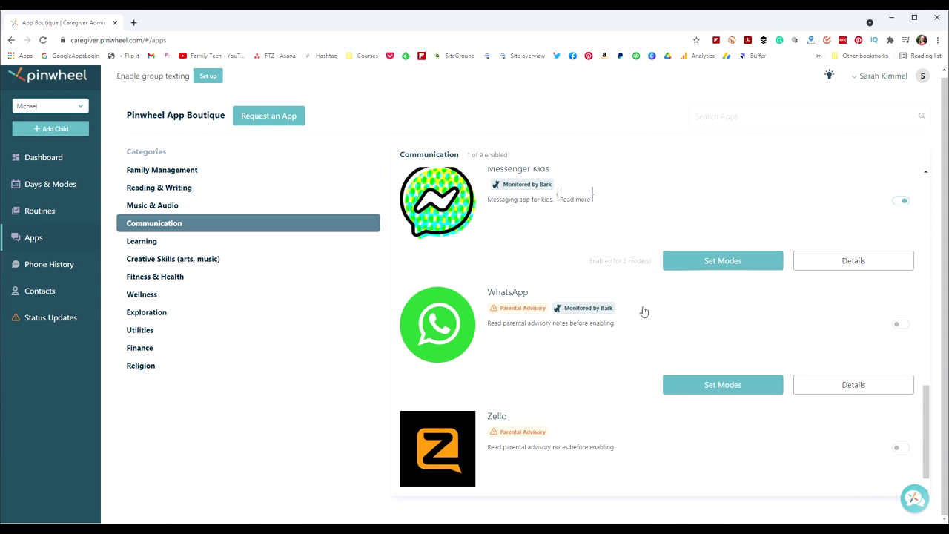
Step: View the modes that can be given access to WhatsApp and cancel without setting access
{"action": "left_click", "coordinate": [899, 324]}
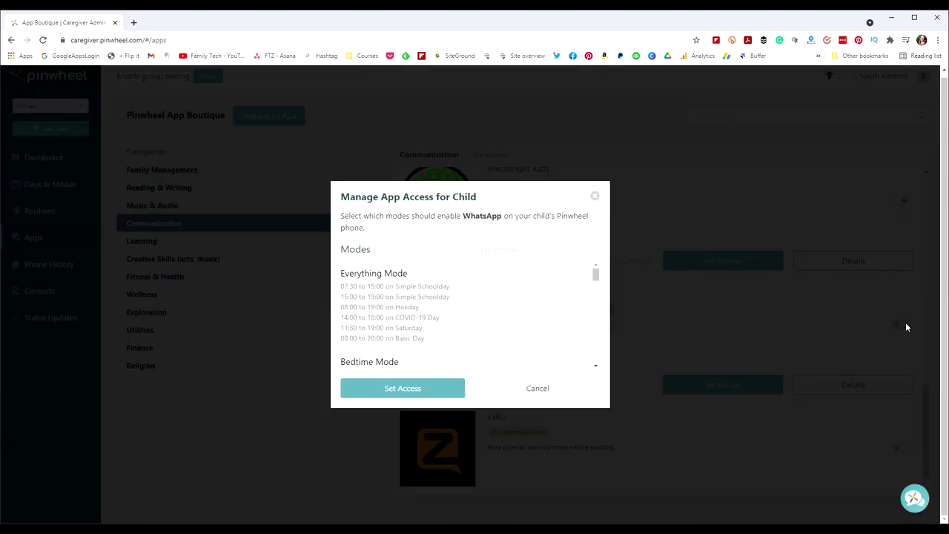
{"action": "left_click", "coordinate": [540, 391]}
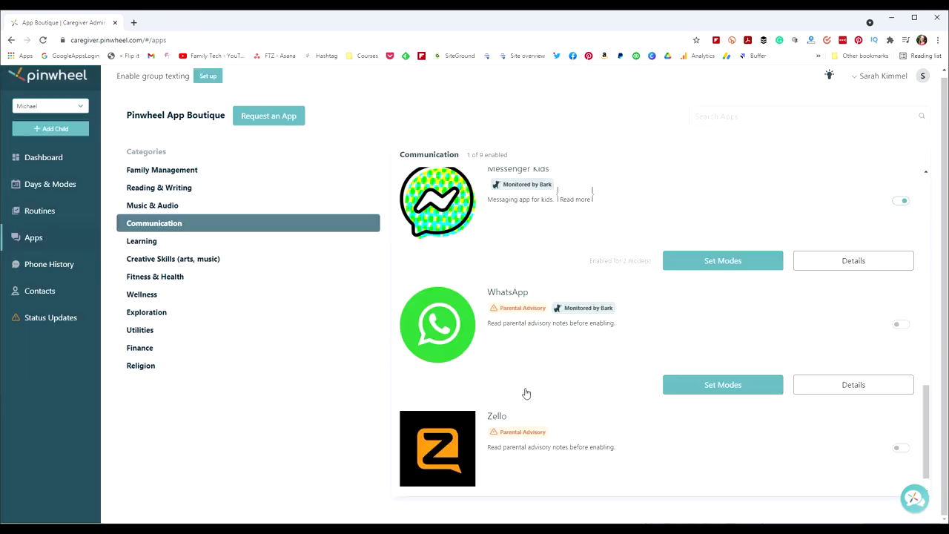
{"action": "scroll", "coordinate": [531, 322], "scroll_direction": "up", "scroll_amount": 3}
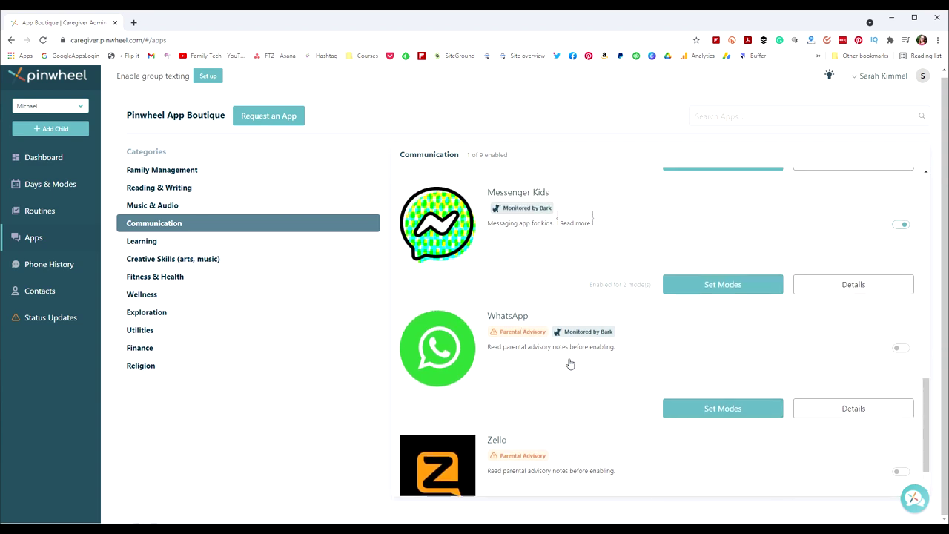
Step: Look through the apps offered in the Learning, Wellness and Utilities categories and which ones are enabled
{"action": "left_click", "coordinate": [144, 243]}
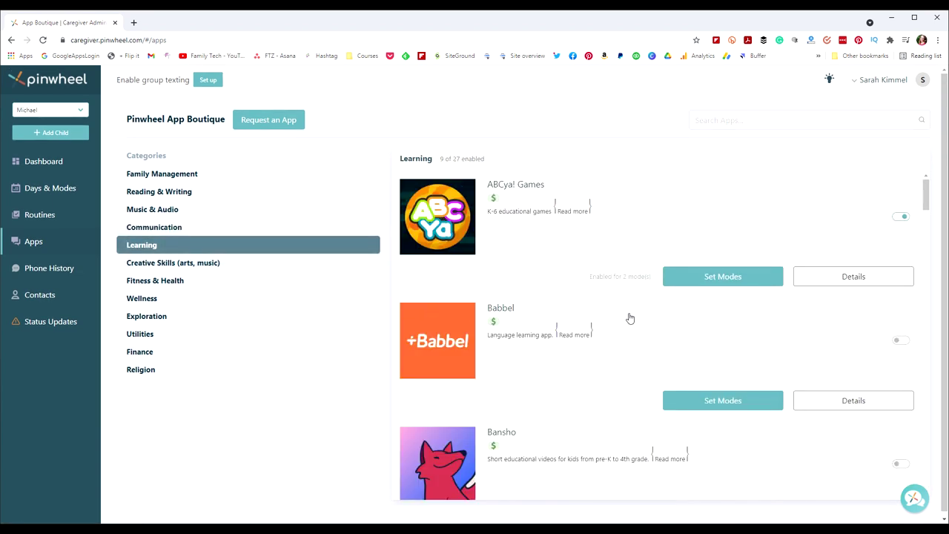
{"action": "scroll", "coordinate": [630, 318], "scroll_direction": "down", "scroll_amount": 15}
{"action": "scroll", "coordinate": [630, 319], "scroll_direction": "down", "scroll_amount": 10}
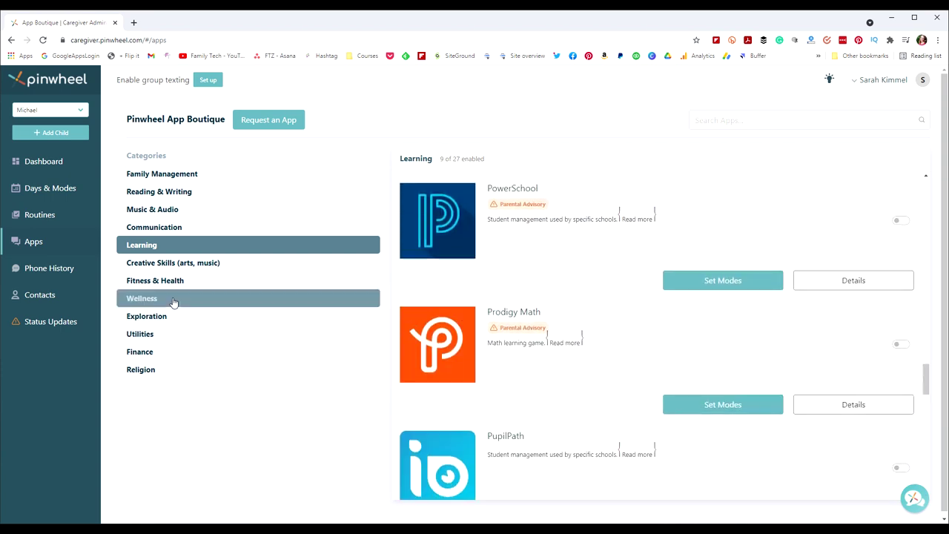
{"action": "left_click", "coordinate": [174, 300]}
{"action": "scroll", "coordinate": [488, 311], "scroll_direction": "down", "scroll_amount": 10}
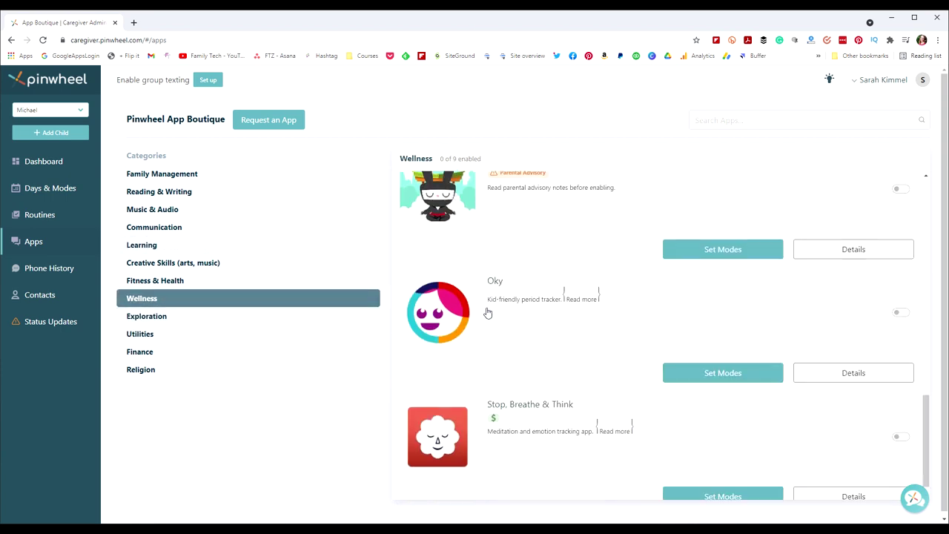
{"action": "left_click", "coordinate": [153, 335]}
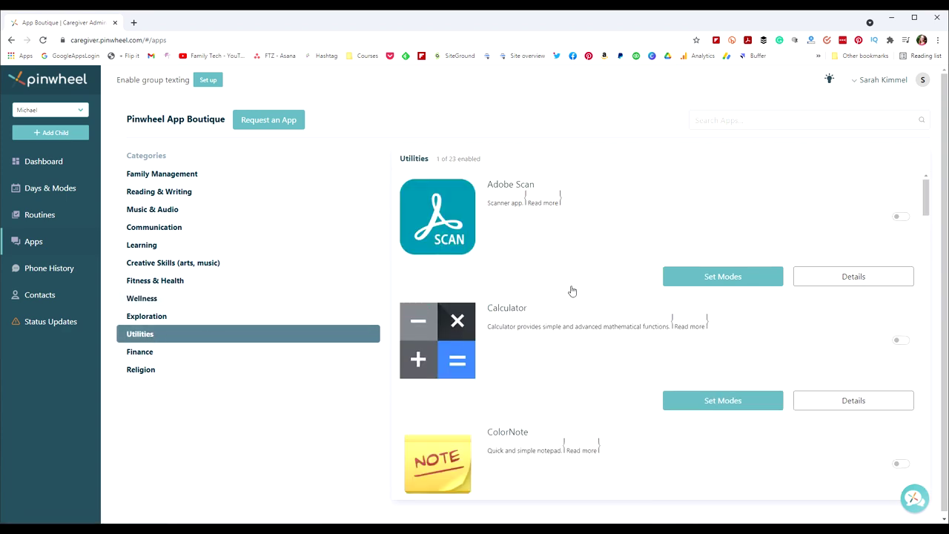
{"action": "scroll", "coordinate": [571, 291], "scroll_direction": "down", "scroll_amount": 10}
{"action": "scroll", "coordinate": [572, 291], "scroll_direction": "up", "scroll_amount": 5}
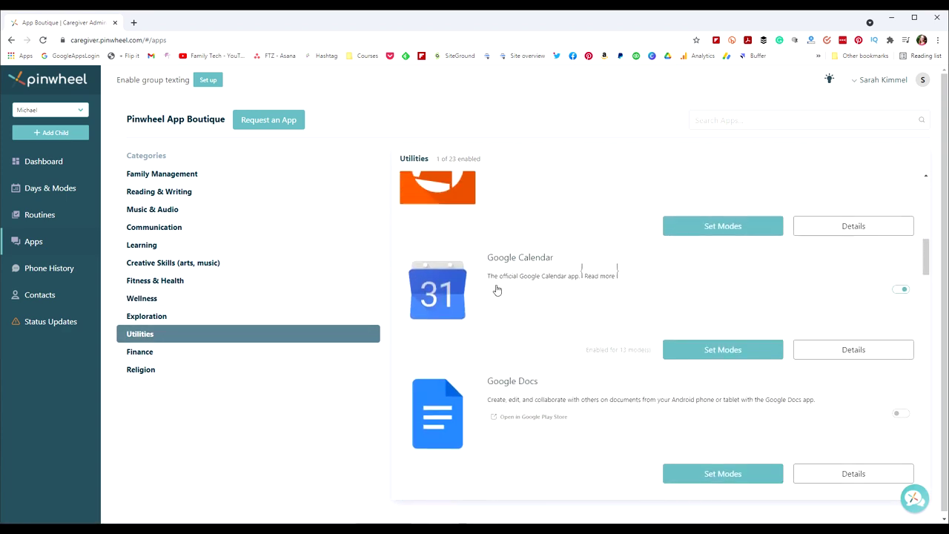
Step: Review the child's call and text history, including a conversation from an unknown sender that needs review, and return to the approved conversations
{"action": "left_click", "coordinate": [48, 271]}
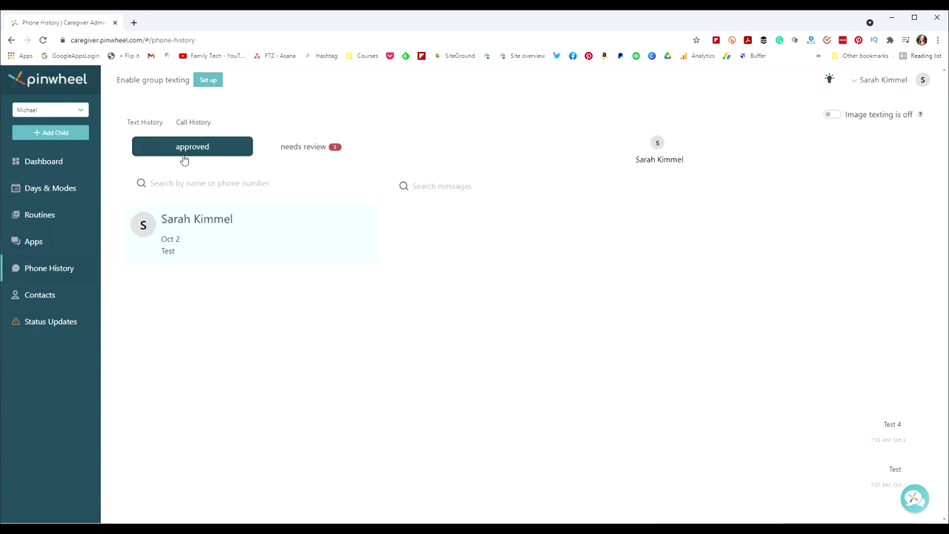
{"action": "left_click", "coordinate": [194, 123]}
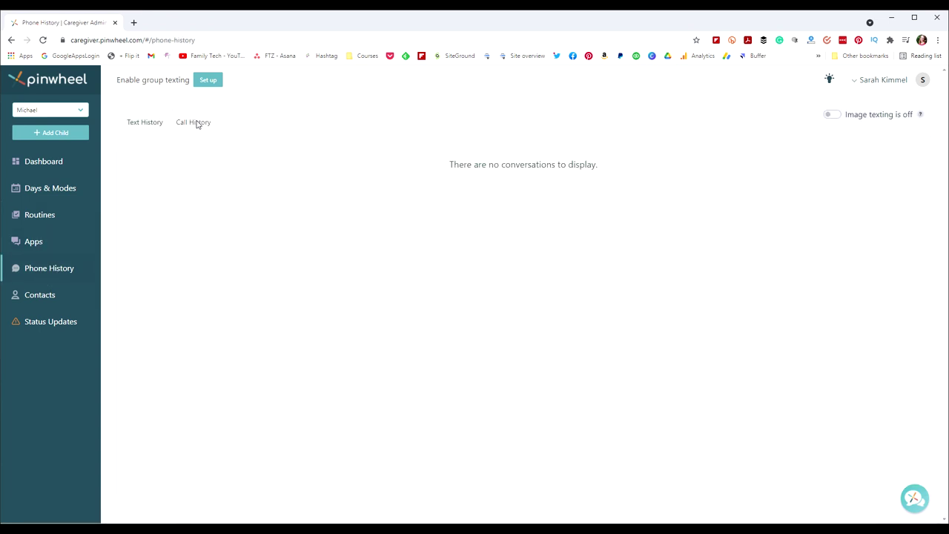
{"action": "left_click", "coordinate": [143, 125]}
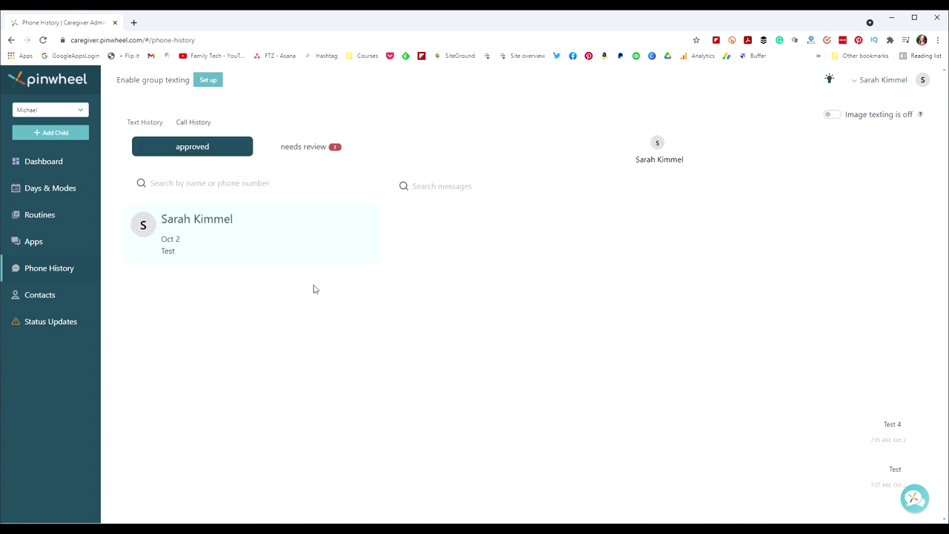
{"action": "left_click", "coordinate": [275, 151]}
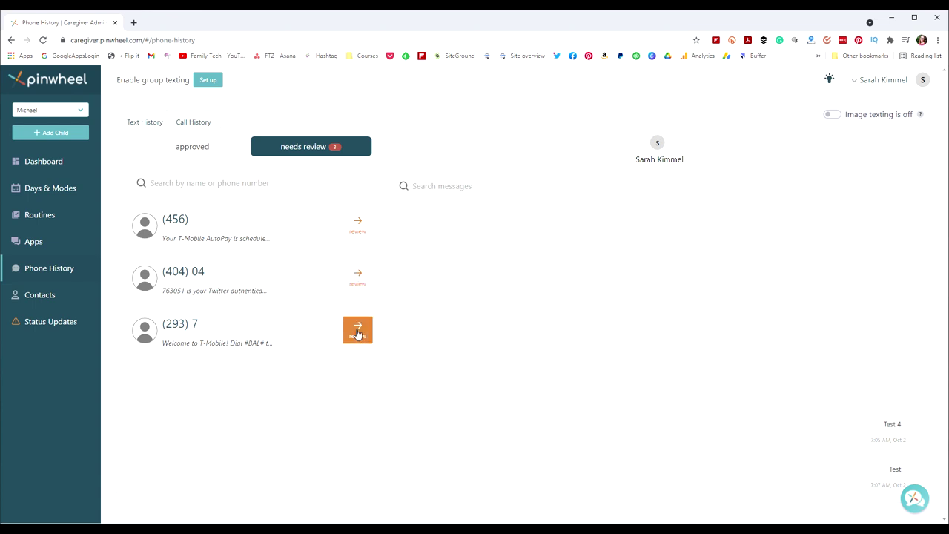
{"action": "left_click", "coordinate": [358, 276]}
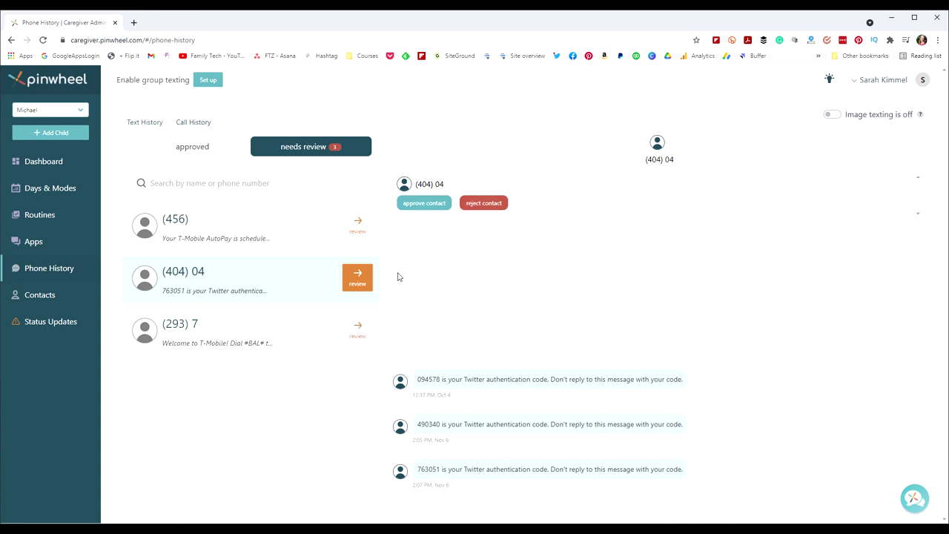
{"action": "left_click", "coordinate": [210, 156]}
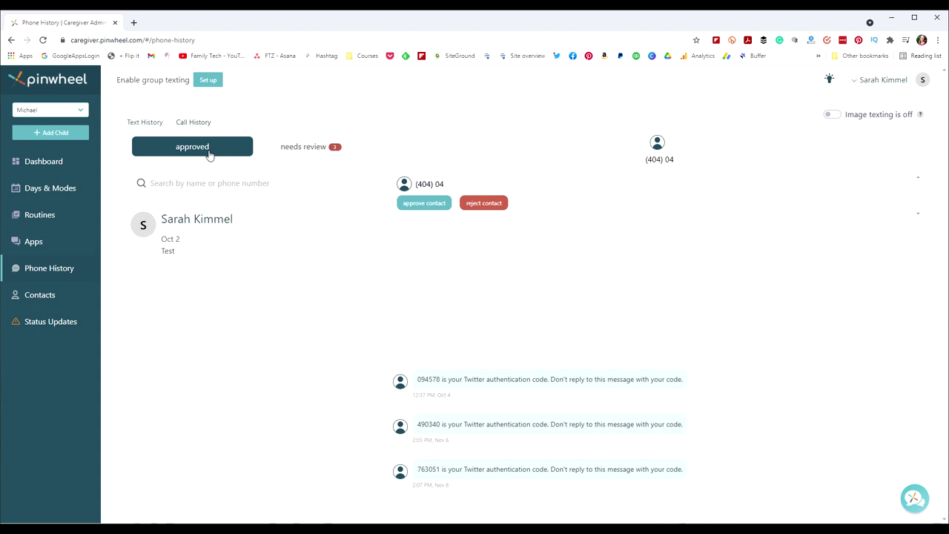
Step: Go to the child's contacts and view the approved, rejected and pending lists, ending on the approved one
{"action": "left_click", "coordinate": [40, 297]}
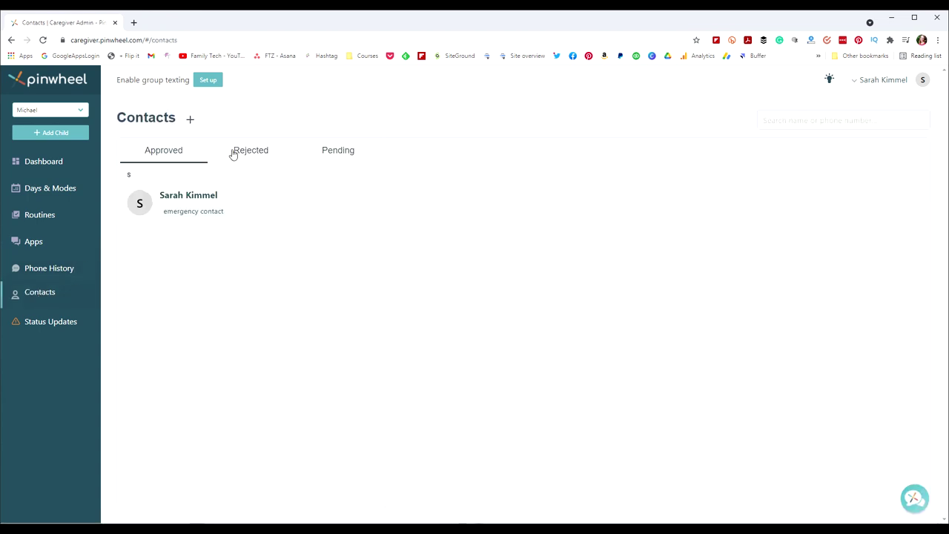
{"action": "left_click", "coordinate": [236, 154]}
{"action": "left_click", "coordinate": [331, 153]}
{"action": "left_click", "coordinate": [141, 153]}
Step: Open a blank new contact form and view its choices for the contact's group
{"action": "left_click", "coordinate": [190, 120]}
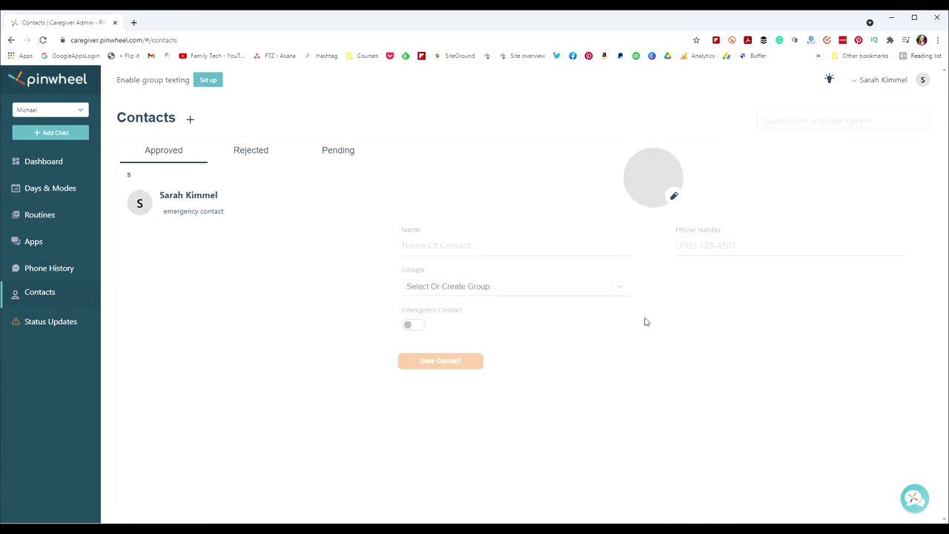
{"action": "left_click", "coordinate": [619, 291]}
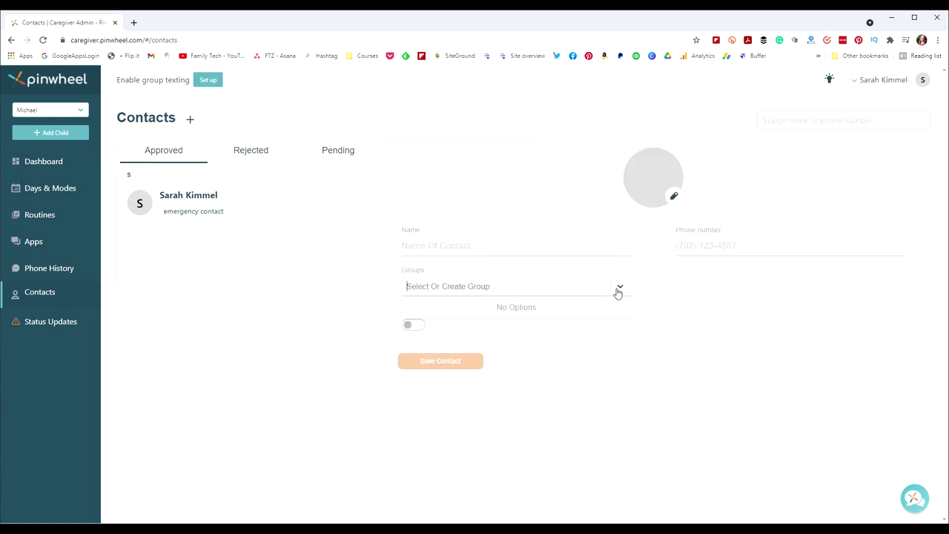
{"action": "left_click", "coordinate": [533, 285]}
Step: Open the status updates and read the top of the Pinwheel System Status page
{"action": "left_click", "coordinate": [34, 322]}
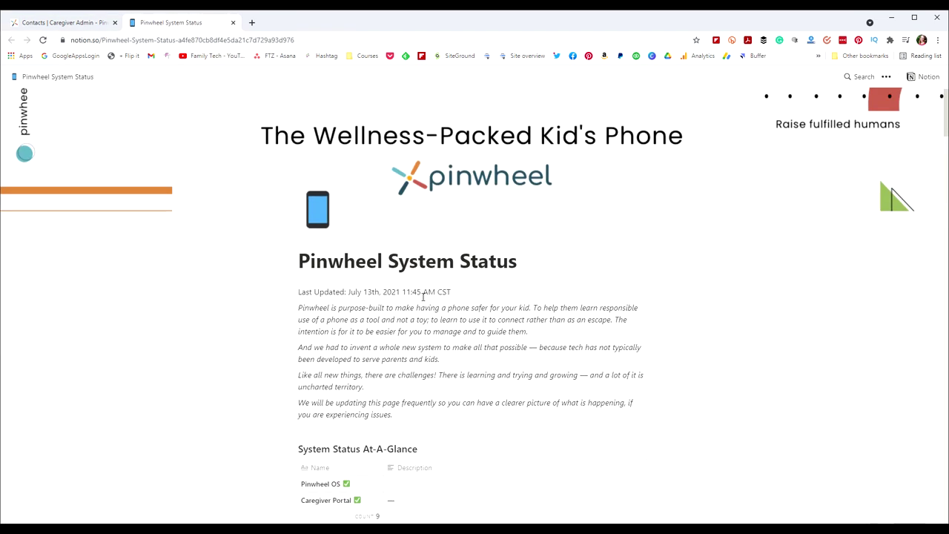
{"action": "scroll", "coordinate": [415, 326], "scroll_direction": "down", "scroll_amount": 2}
{"action": "scroll", "coordinate": [456, 371], "scroll_direction": "up", "scroll_amount": 2}
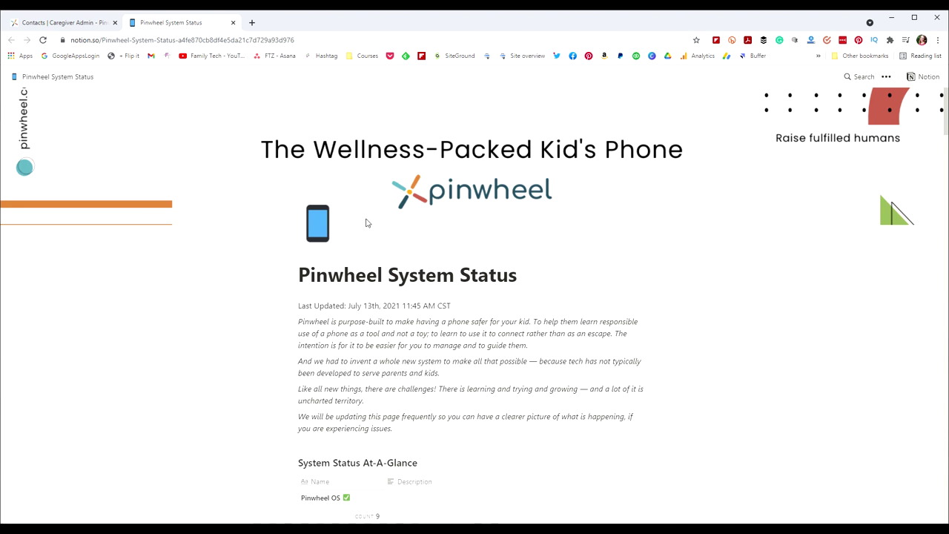
Step: Return to the caregiver portal, view the group texting setup and close it without entering the child's phone number
{"action": "left_click", "coordinate": [54, 23]}
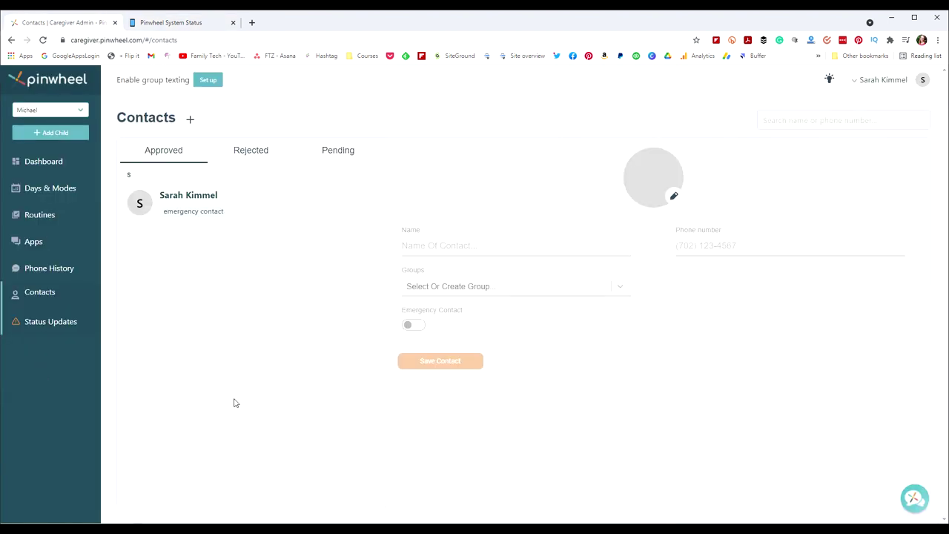
{"action": "left_click", "coordinate": [209, 80]}
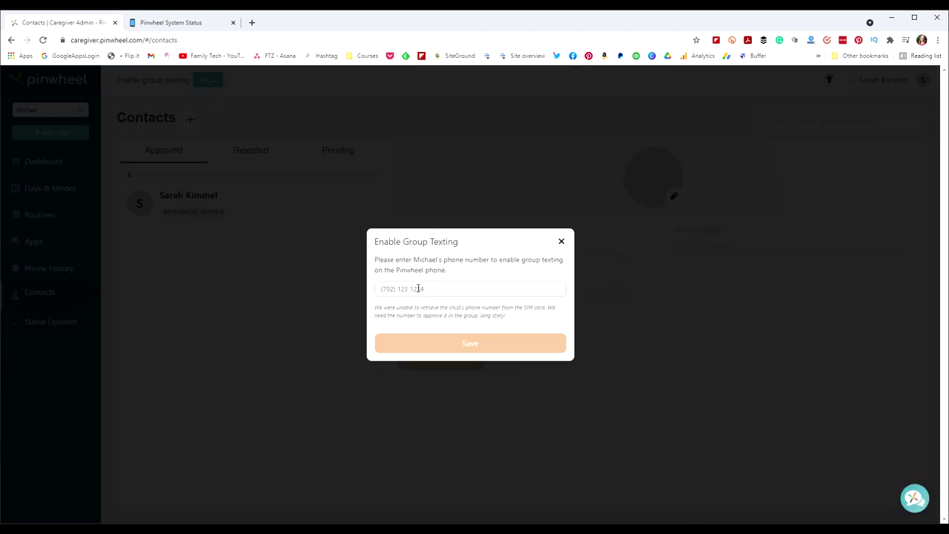
{"action": "left_click", "coordinate": [562, 241]}
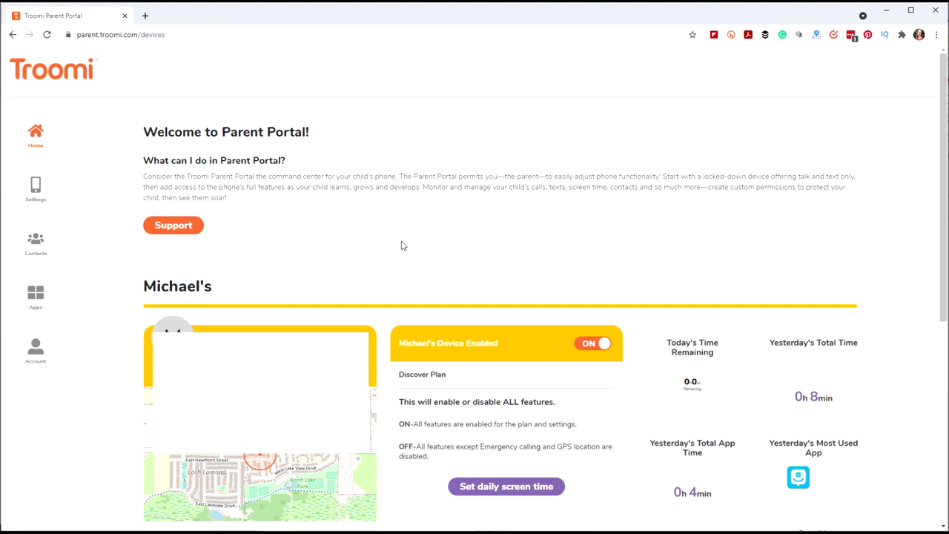
Step: Look over the child's phone overview in the Troomi Parent Portal and view the daily screen time limit settings
{"action": "scroll", "coordinate": [401, 245], "scroll_direction": "down", "scroll_amount": 4}
{"action": "scroll", "coordinate": [401, 245], "scroll_direction": "up", "scroll_amount": 3}
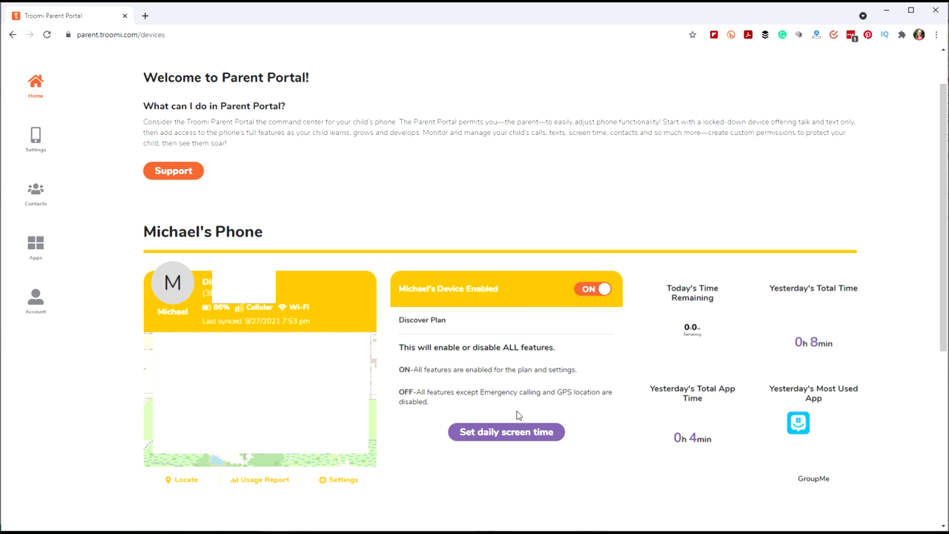
{"action": "left_click", "coordinate": [504, 434]}
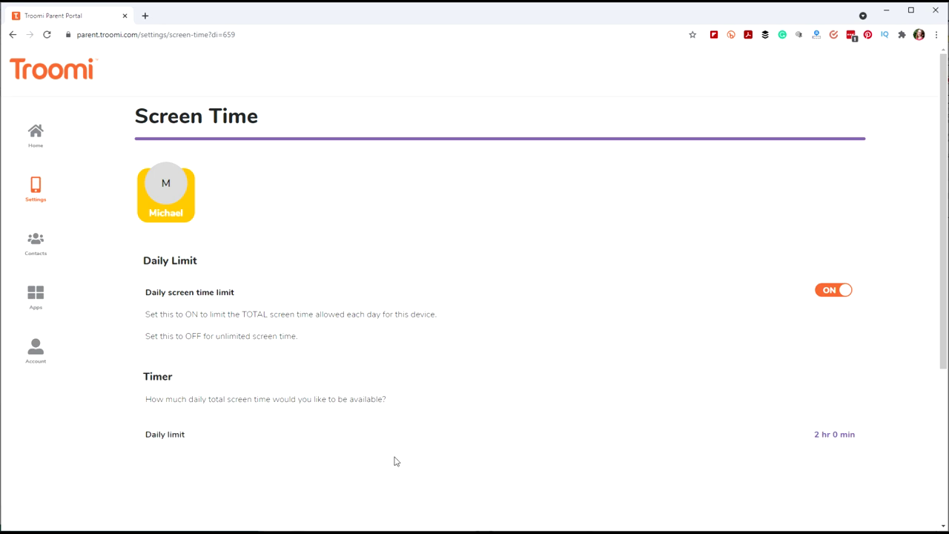
Step: Return to the portal home and read the phone's remaining time, total time and most used app
{"action": "left_click", "coordinate": [36, 137]}
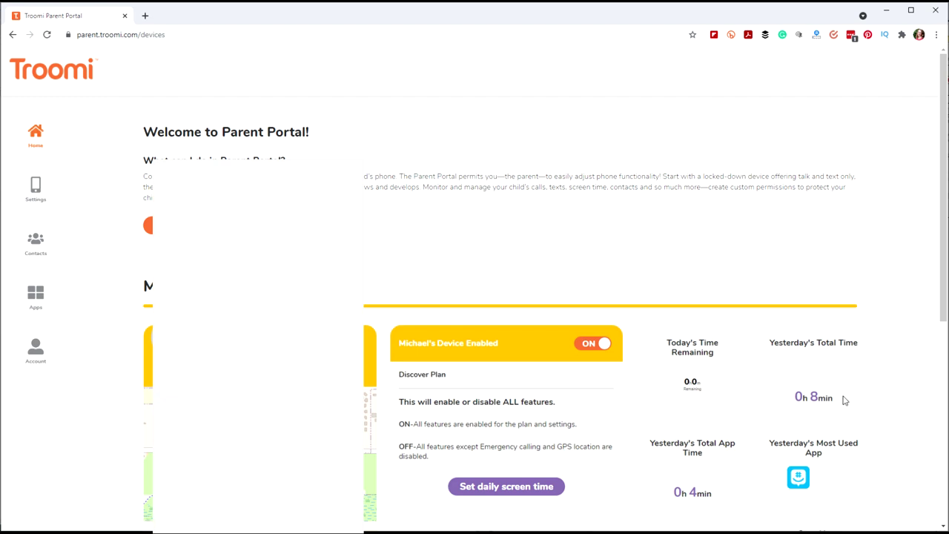
{"action": "scroll", "coordinate": [844, 401], "scroll_direction": "down", "scroll_amount": 2}
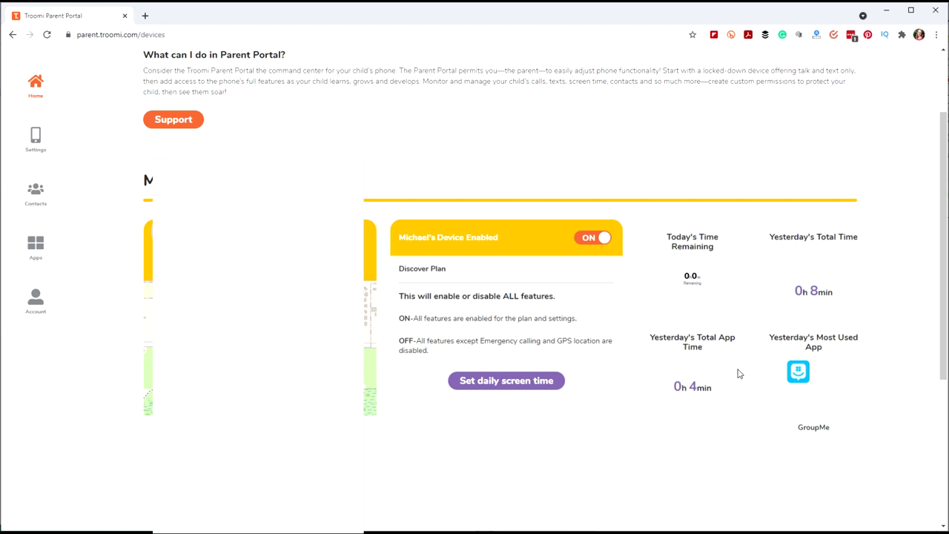
{"action": "scroll", "coordinate": [623, 247], "scroll_direction": "up", "scroll_amount": 2}
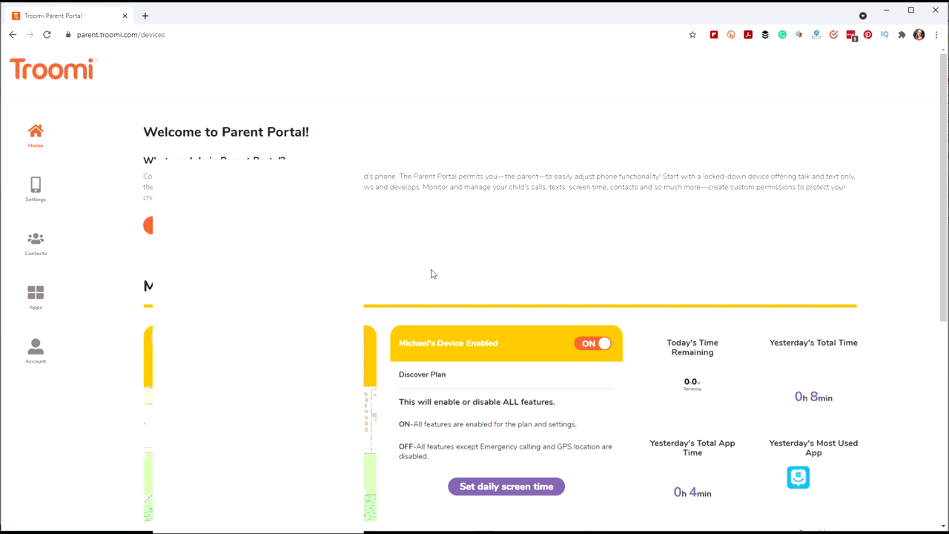
Step: Open the phone's web settings and review the website access, weekday and weekend time limits, and SafeListed Websites options
{"action": "mouse_move", "coordinate": [52, 199]}
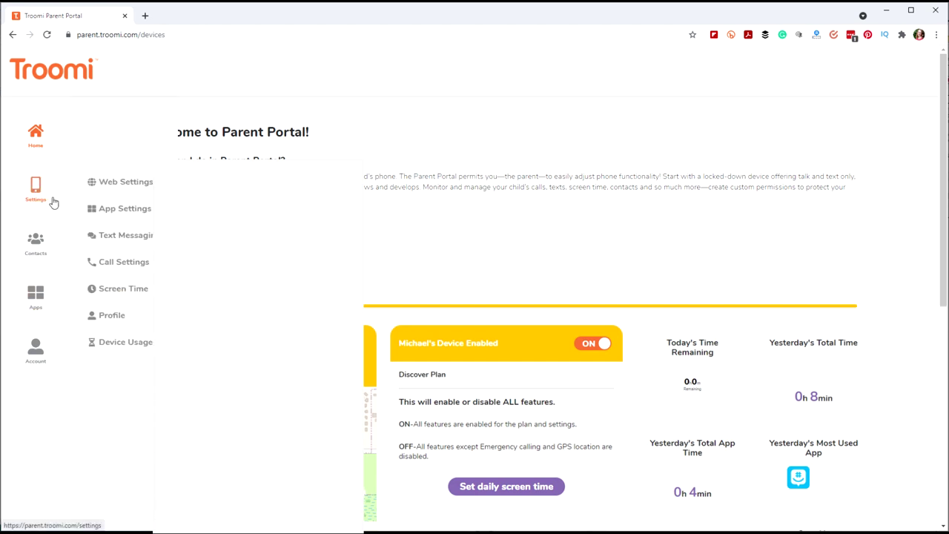
{"action": "left_click", "coordinate": [127, 186]}
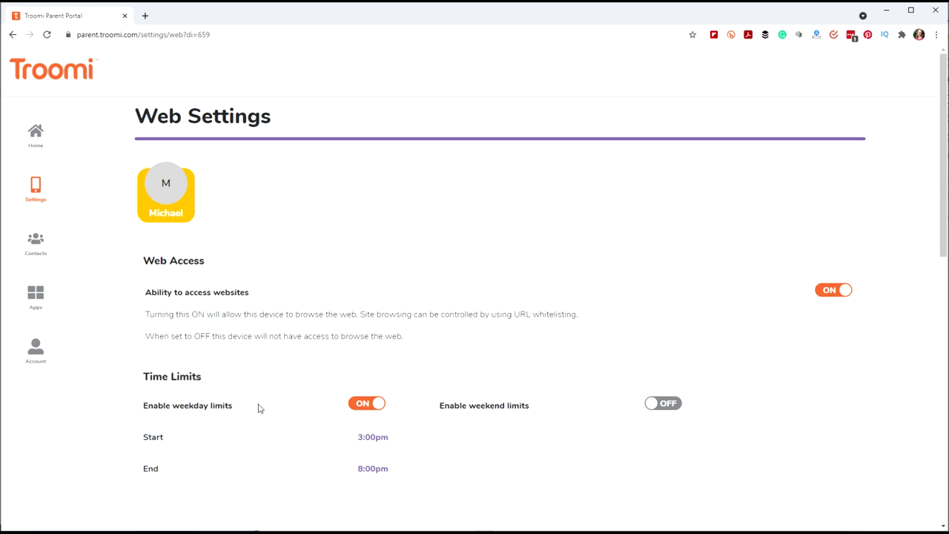
{"action": "scroll", "coordinate": [445, 423], "scroll_direction": "down", "scroll_amount": 2}
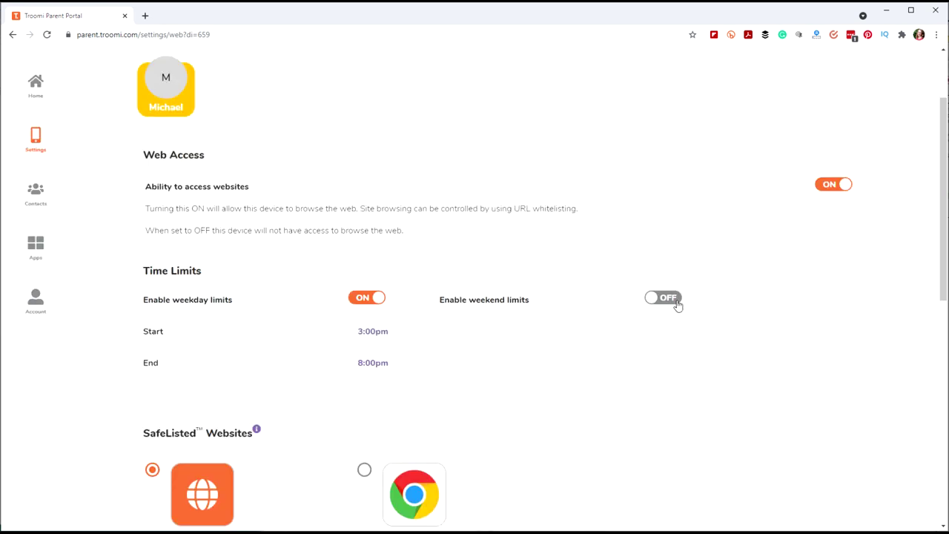
{"action": "scroll", "coordinate": [668, 344], "scroll_direction": "down", "scroll_amount": 3}
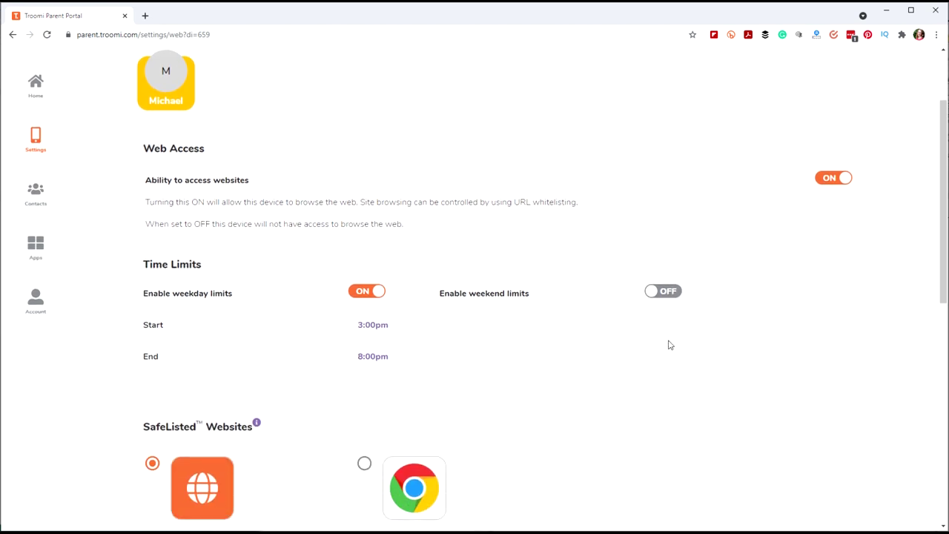